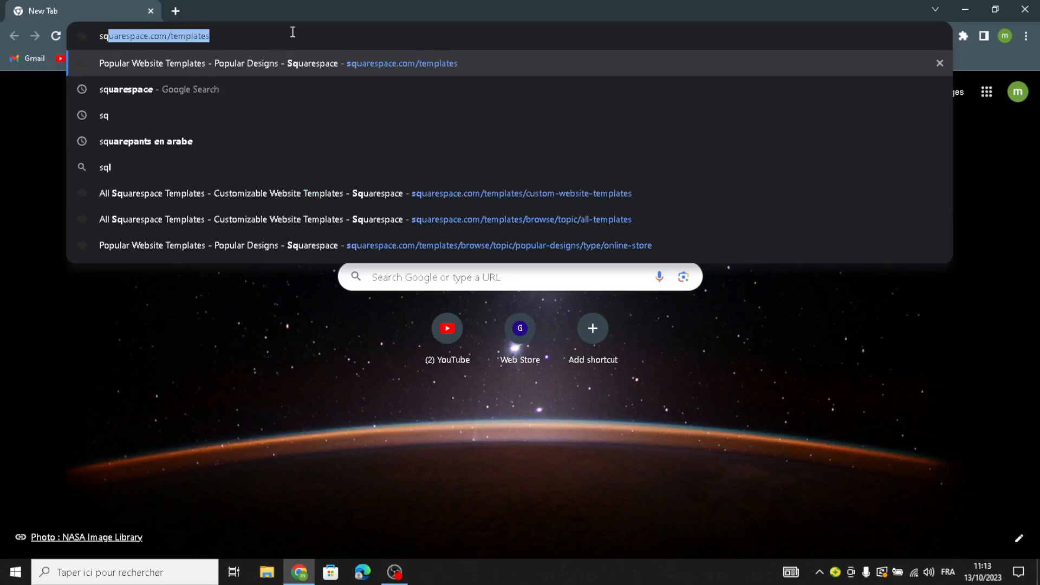
- Open squarespace.com/templates and filter All Templates by the Online Store and Services types
key(Return)
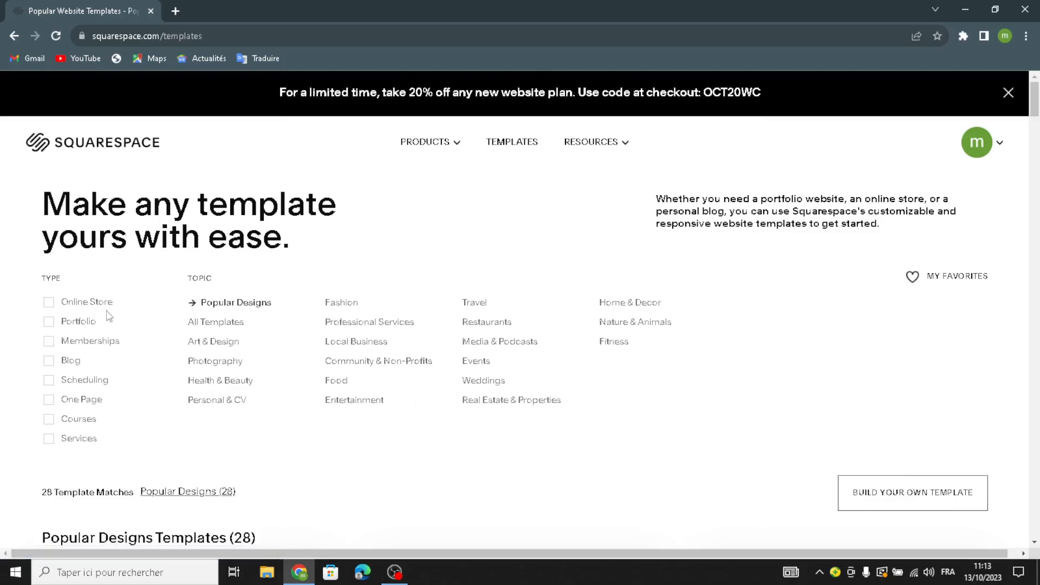
click(215, 322)
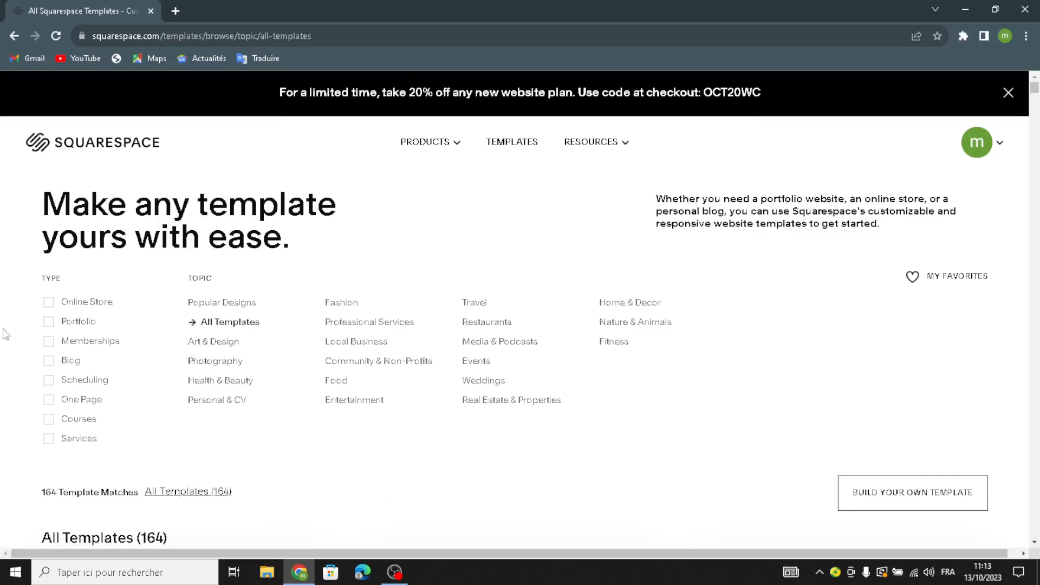
click(48, 302)
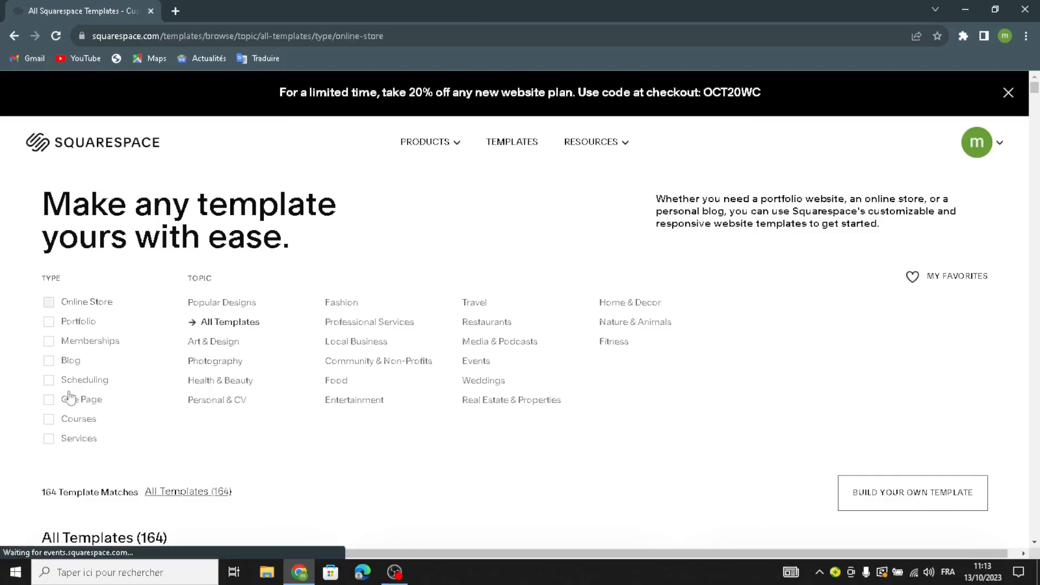
click(49, 439)
- Look over the matching templates and start building a custom template with Squarespace Blueprint
scroll(417, 438, down, 4)
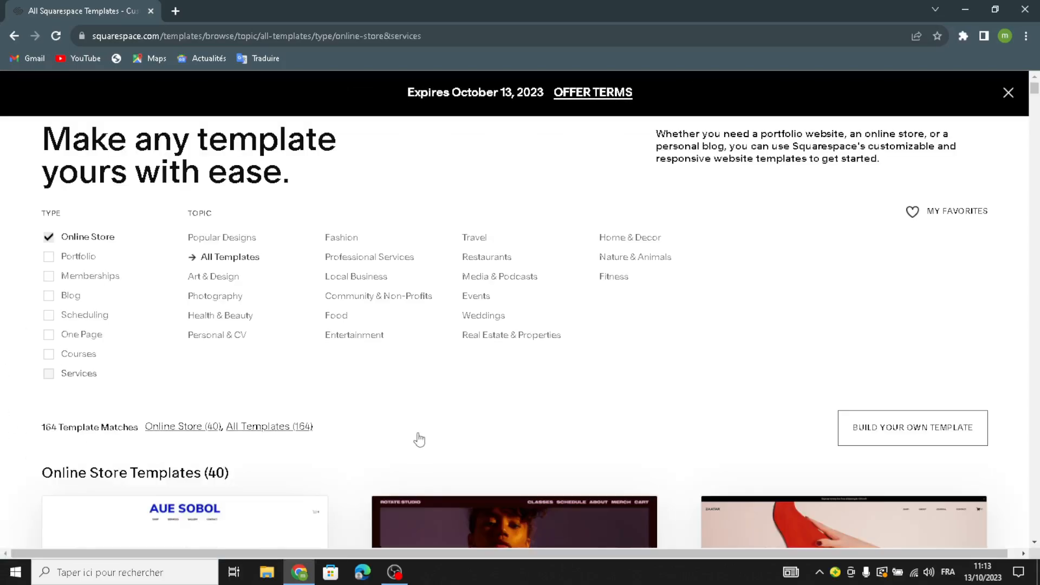
scroll(430, 379, down, 4)
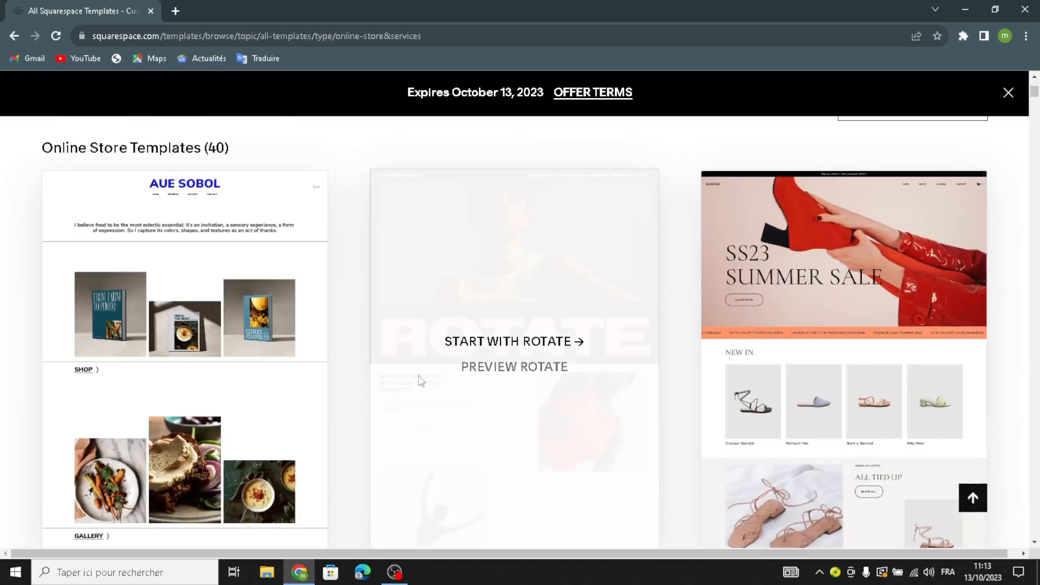
scroll(541, 412, down, 4)
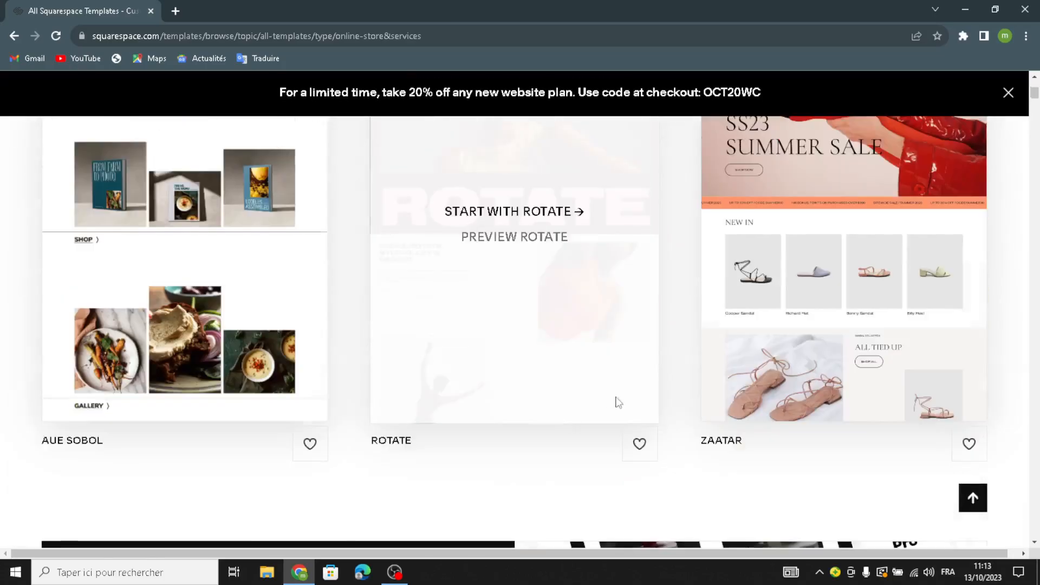
scroll(666, 309, up, 4)
scroll(835, 395, down, 3)
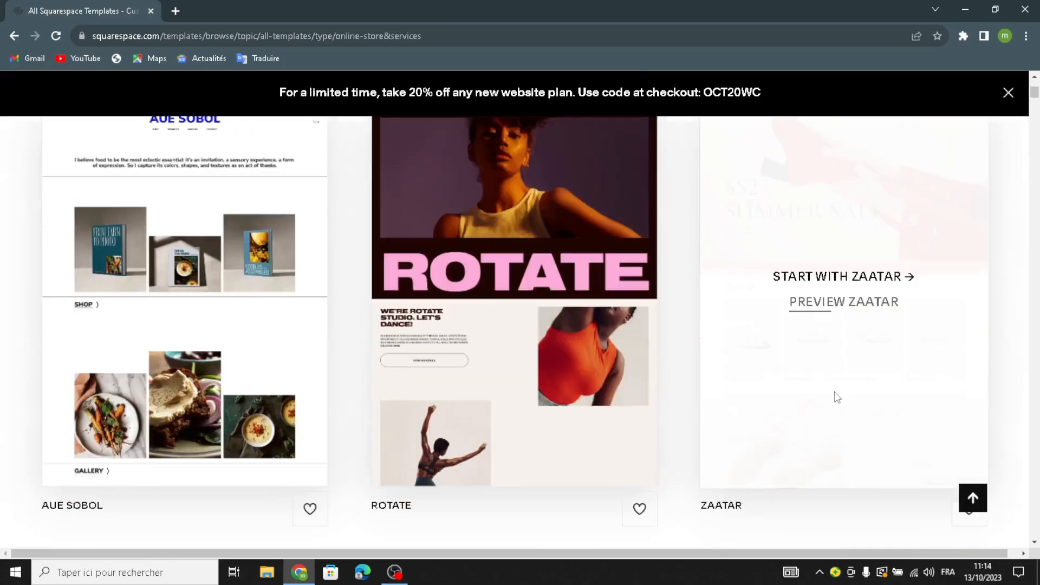
scroll(323, 398, down, 6)
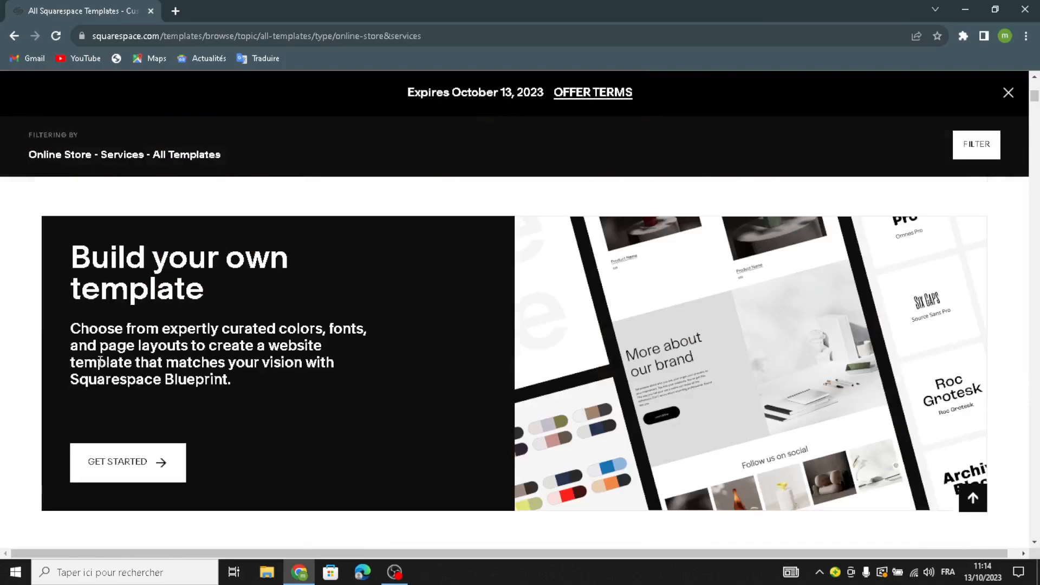
click(120, 470)
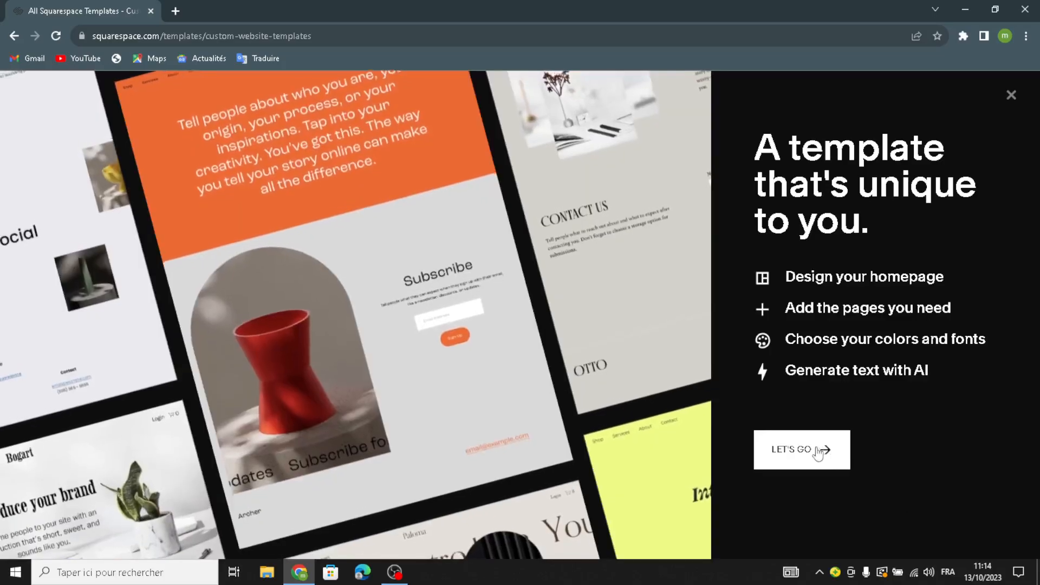
click(825, 451)
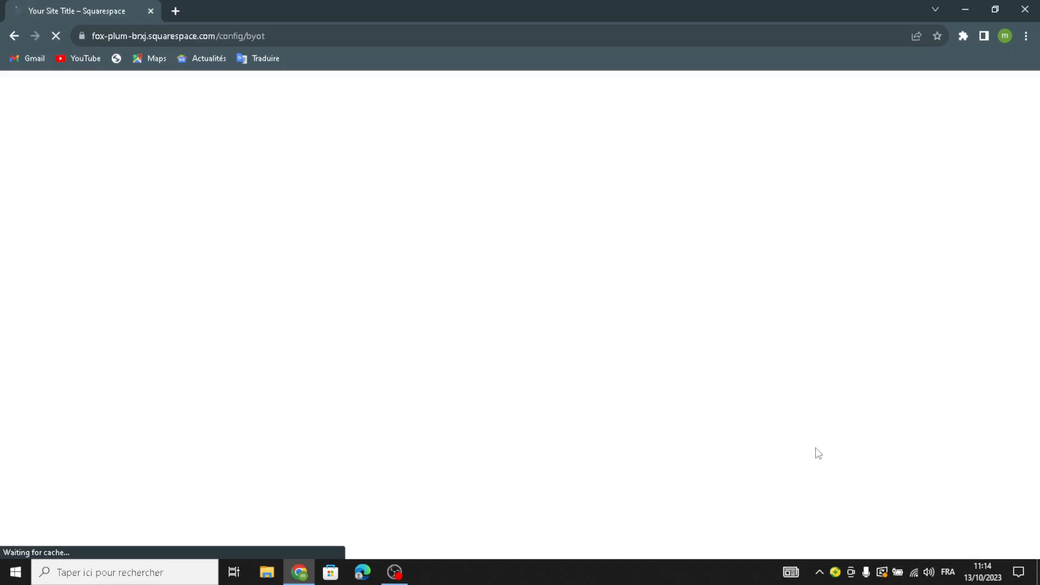
- Set the site title to PrintCraft and continue to building the homepage
click(812, 253)
text(PrintCraft)
click(1005, 526)
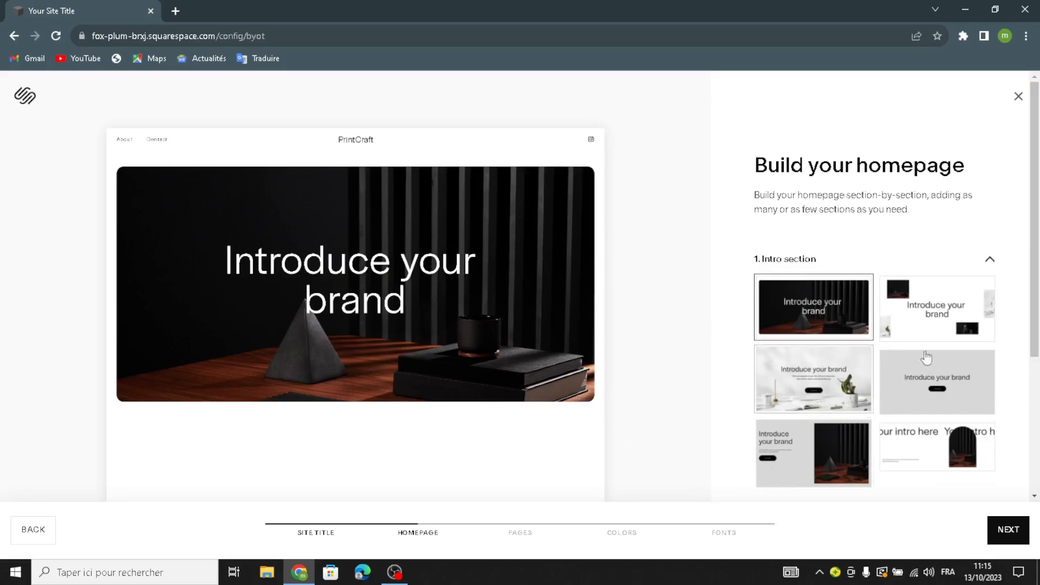
- Choose the plain grey intro layout with a centred button and the "Shop our product" products layout with the arched image
scroll(899, 360, down, 2)
scroll(875, 303, up, 2)
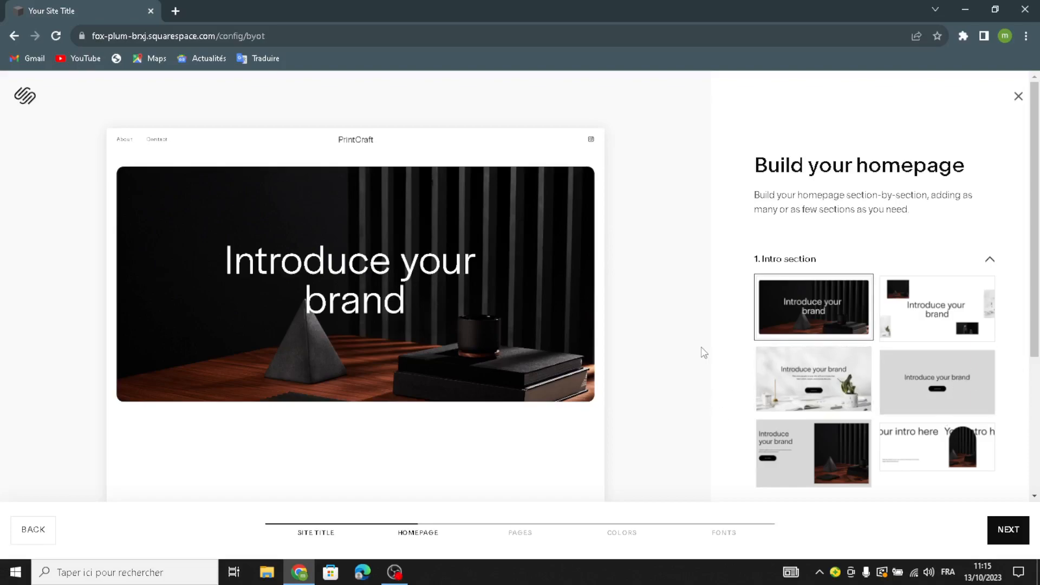
click(958, 366)
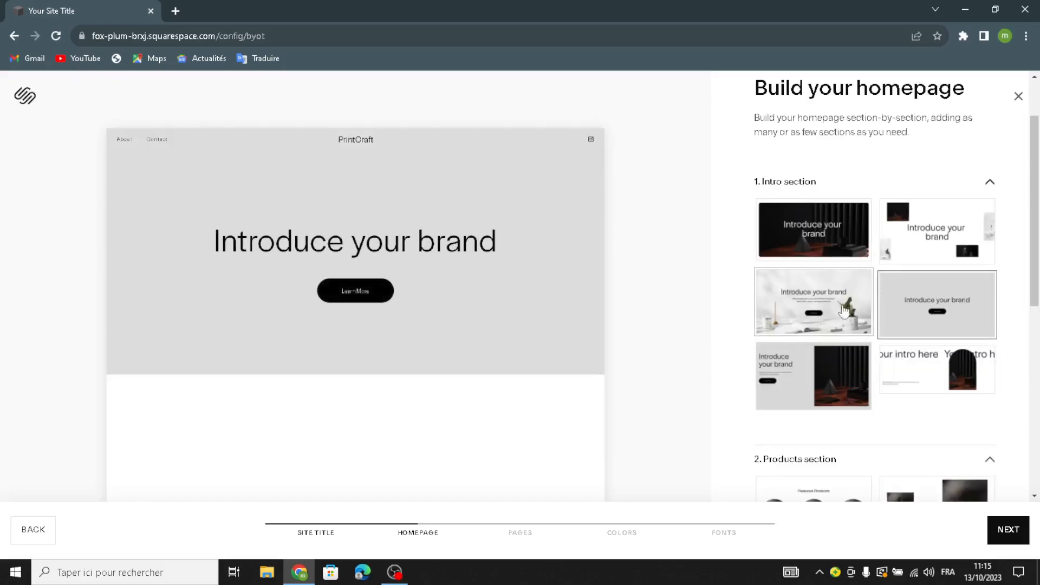
scroll(907, 314, down, 3)
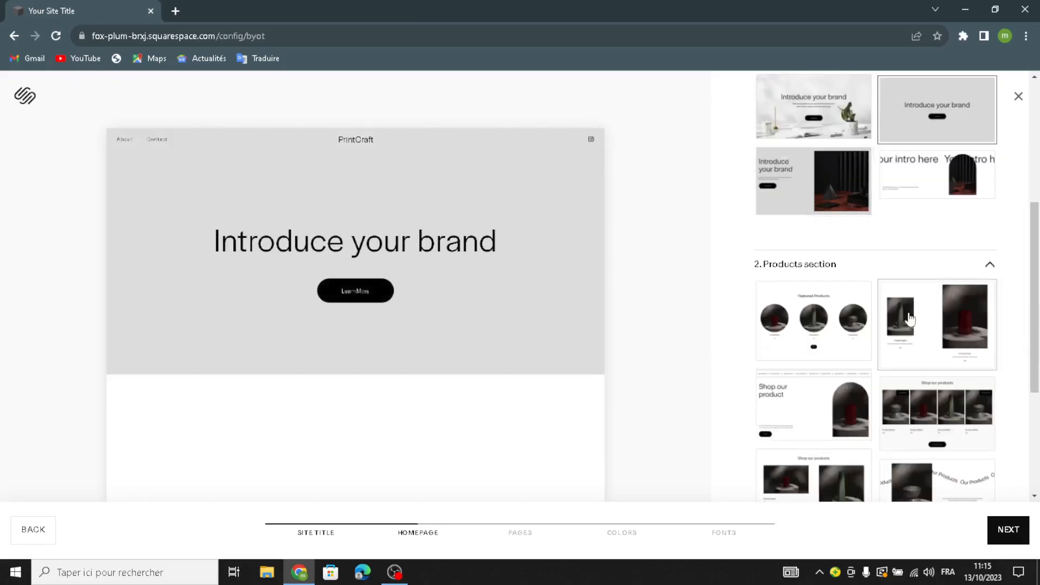
click(812, 401)
- Add the services layout with the plain list of services and the text-only grey about layout to the homepage
scroll(801, 282, down, 5)
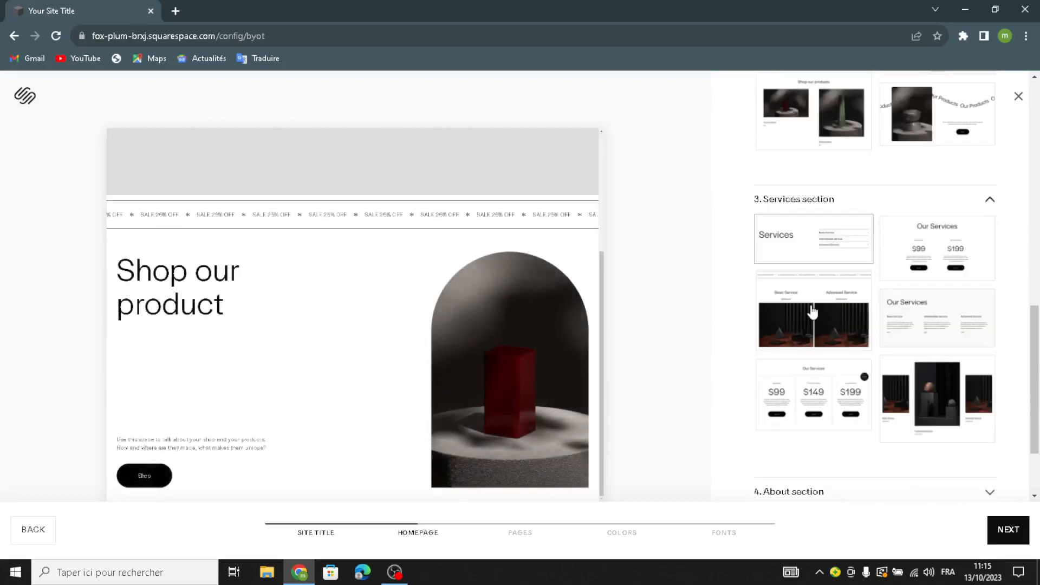
click(788, 259)
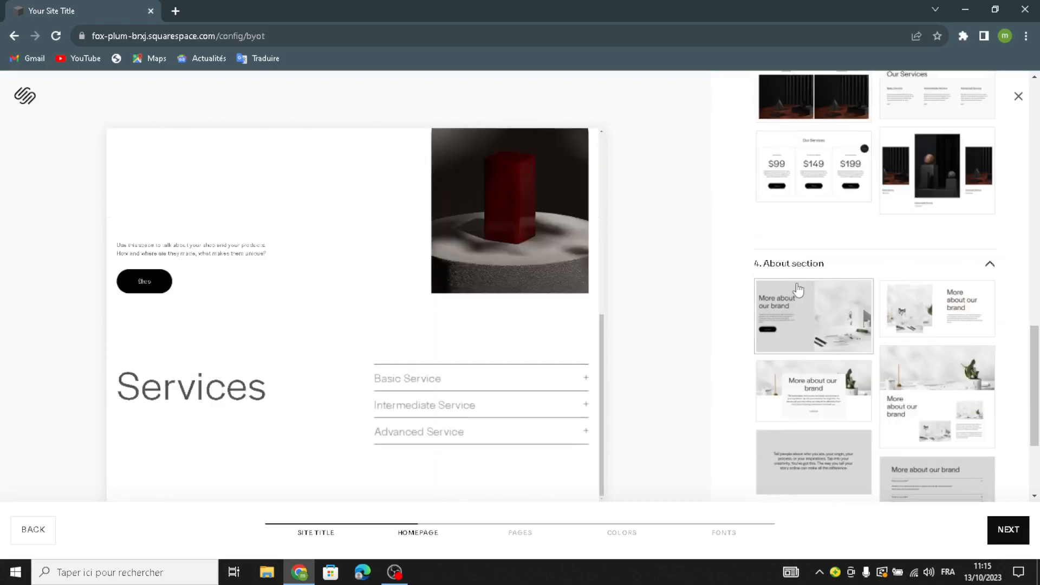
click(785, 457)
- Complete the homepage's lower sections with "Follow us on social", the "Contact Us" form beside a photo, and the three-column footer
click(863, 316)
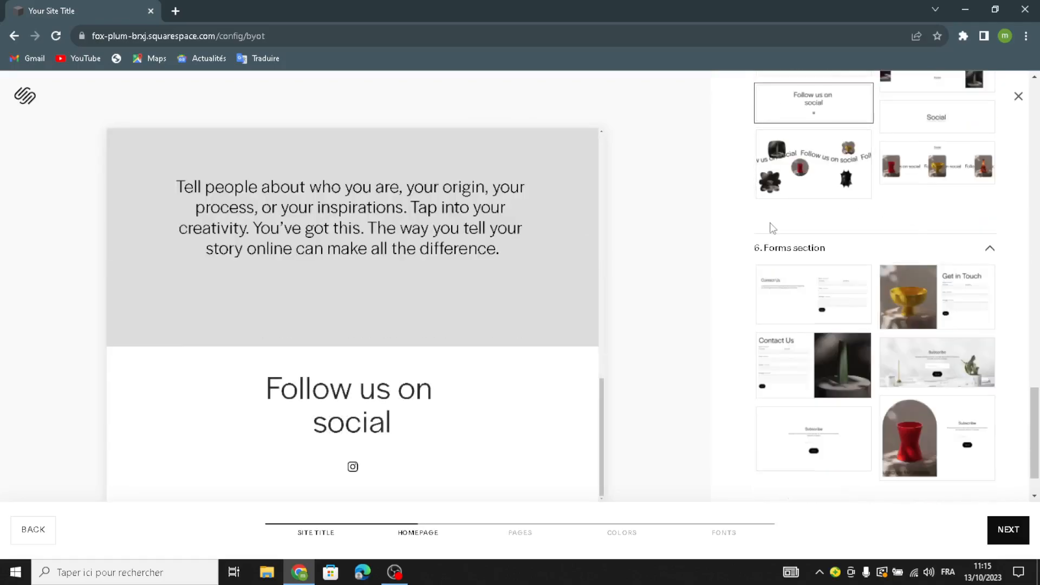
click(771, 365)
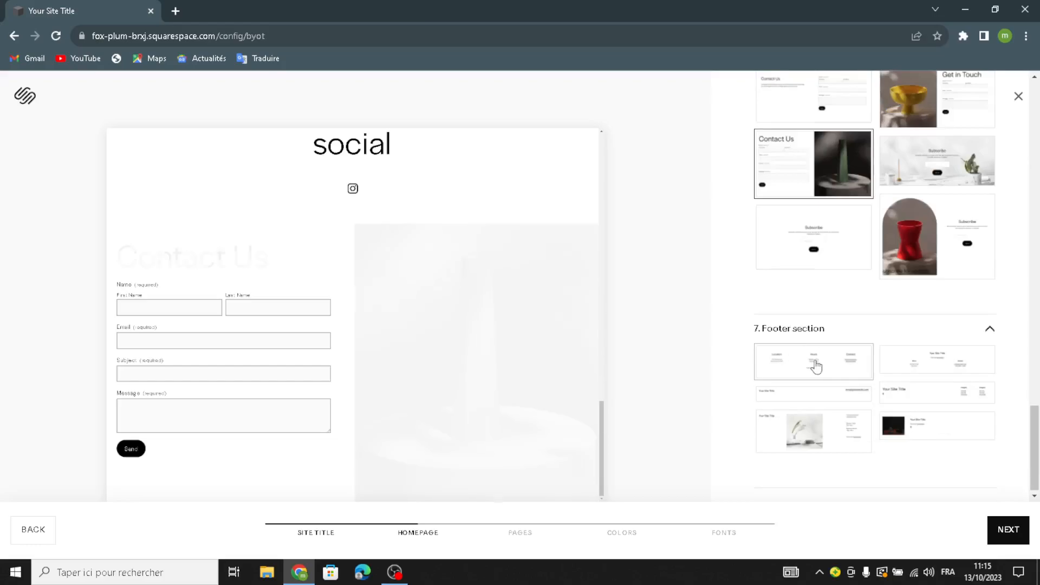
click(816, 366)
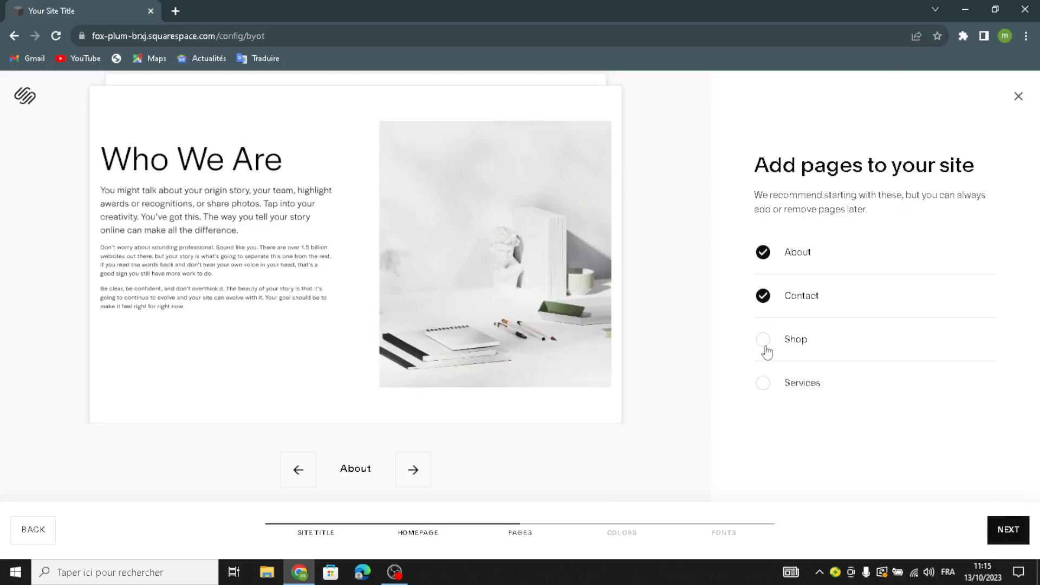
- Add the Shop and Services pages to the site and continue to the color palettes
click(764, 344)
click(789, 398)
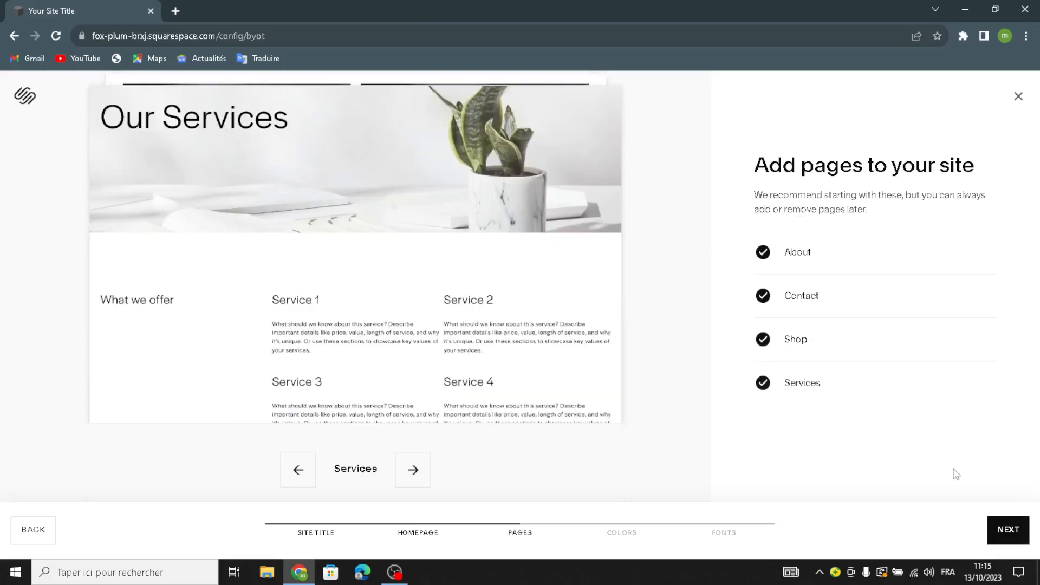
click(1001, 517)
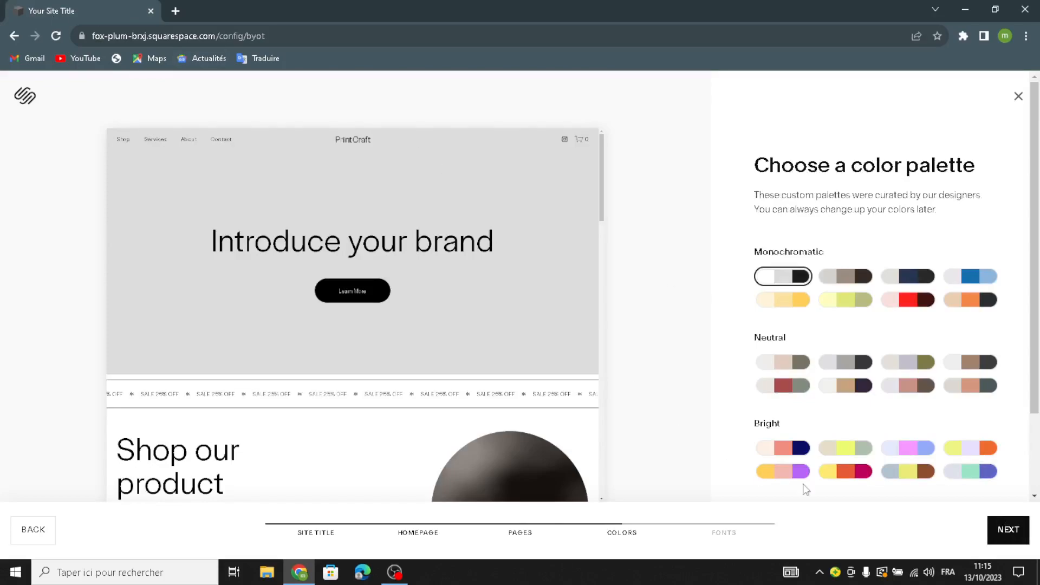
- Apply the Neutral palette of off-white, tan and dark purple and continue to the font pairings
click(846, 393)
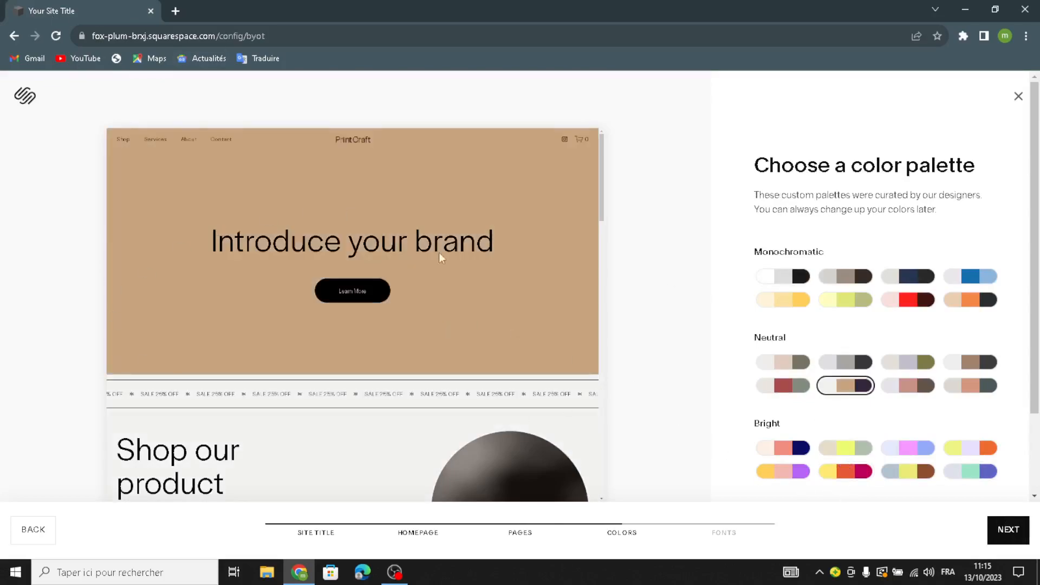
click(1001, 541)
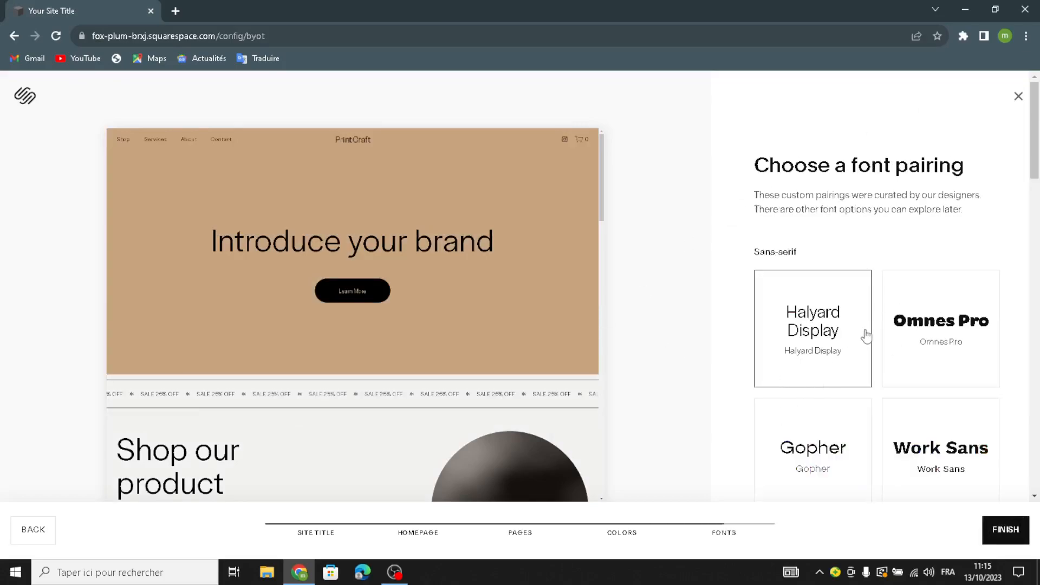
- Choose the Omnes Pro font pairing, then finish the template without Squarespace AI text
scroll(969, 326, down, 3)
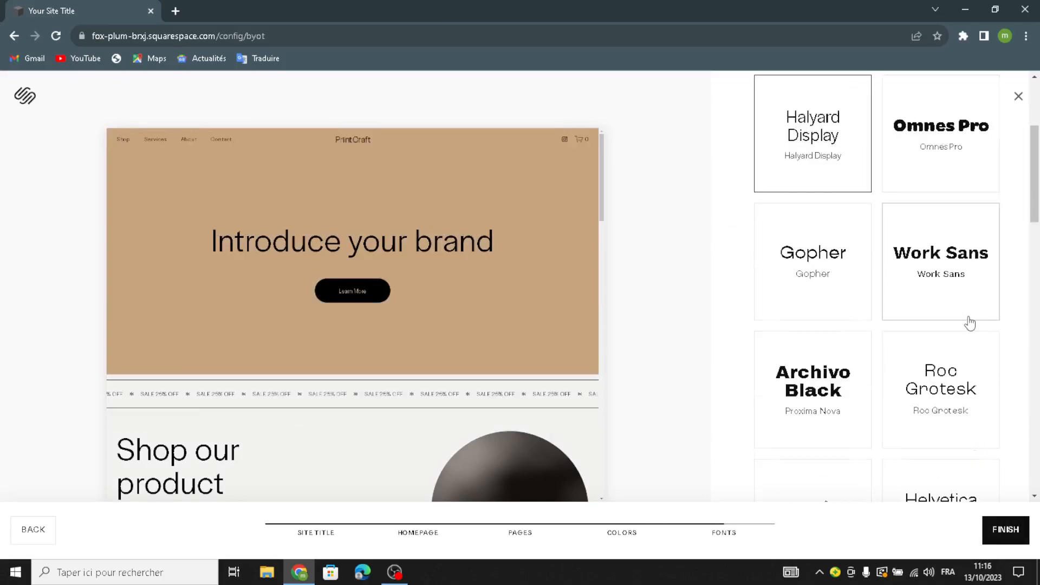
scroll(968, 323, up, 3)
click(950, 382)
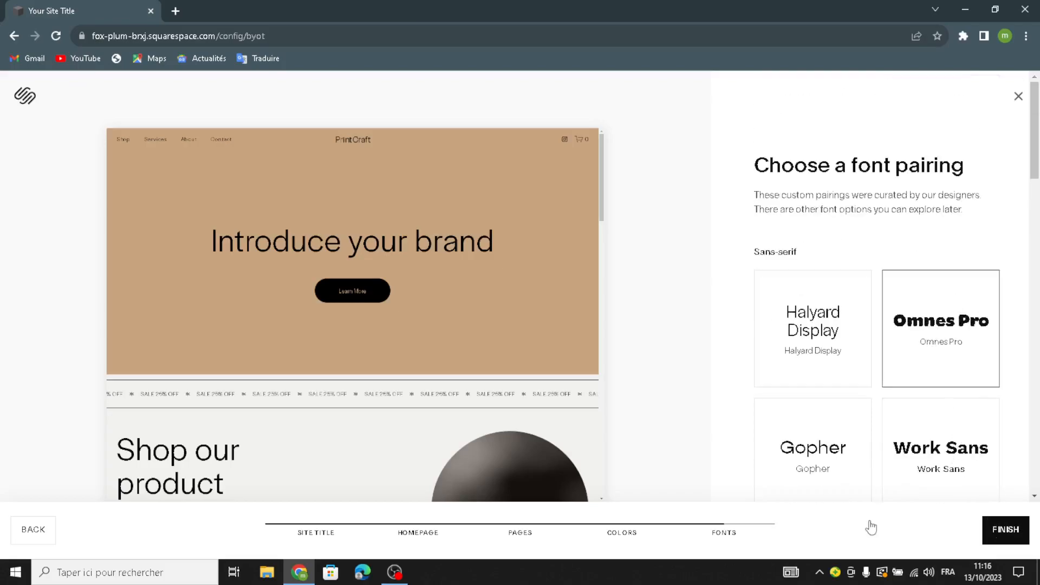
click(1001, 526)
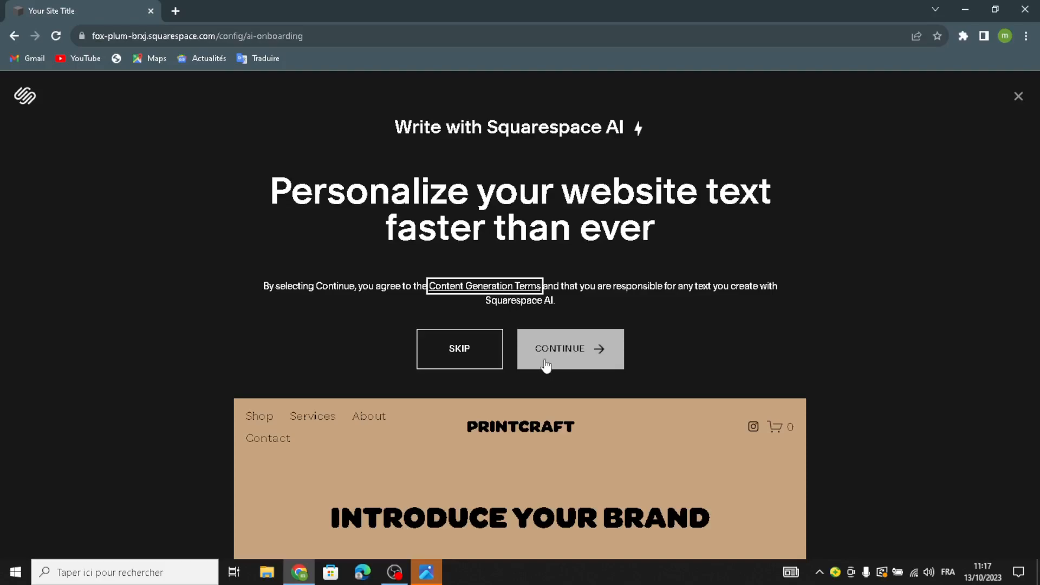
click(454, 362)
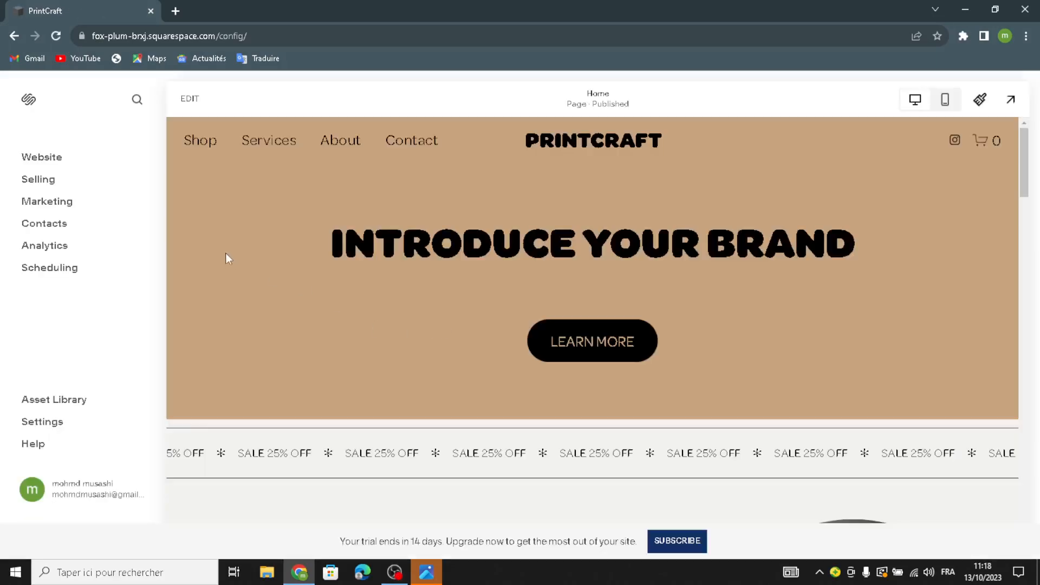
- Start editing the homepage and replace the hero heading with "WELCOME TO OUR SITE FOR 3D PRINTBALE DESIGNS"
click(188, 108)
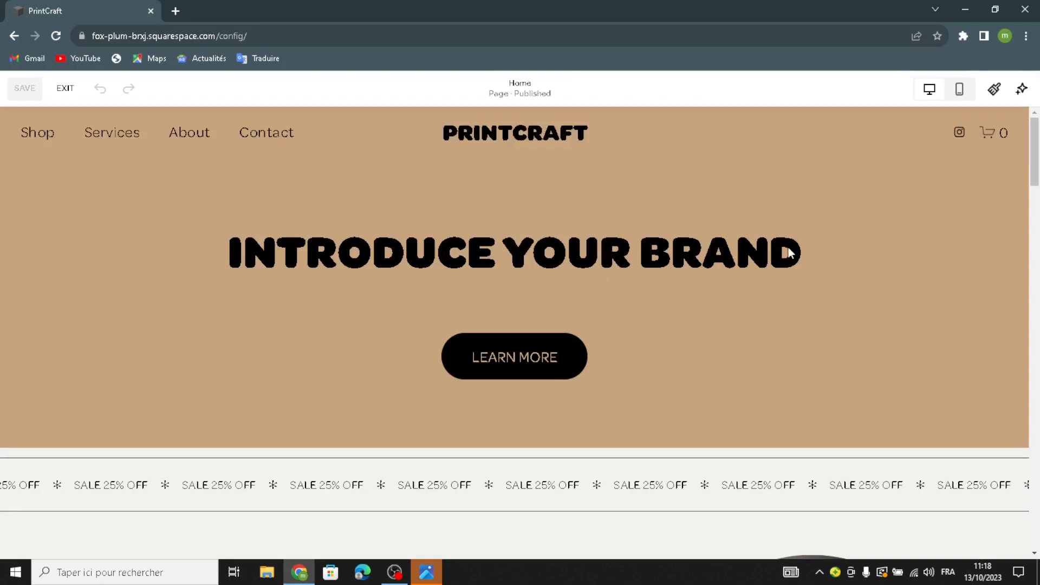
click(359, 272)
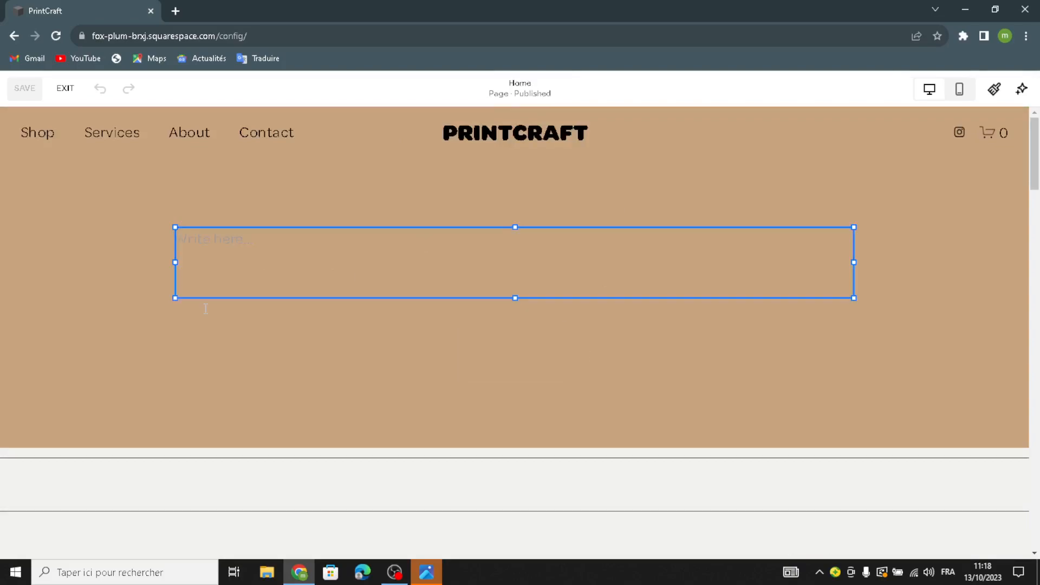
drag(791, 274, 201, 220)
text(WE)
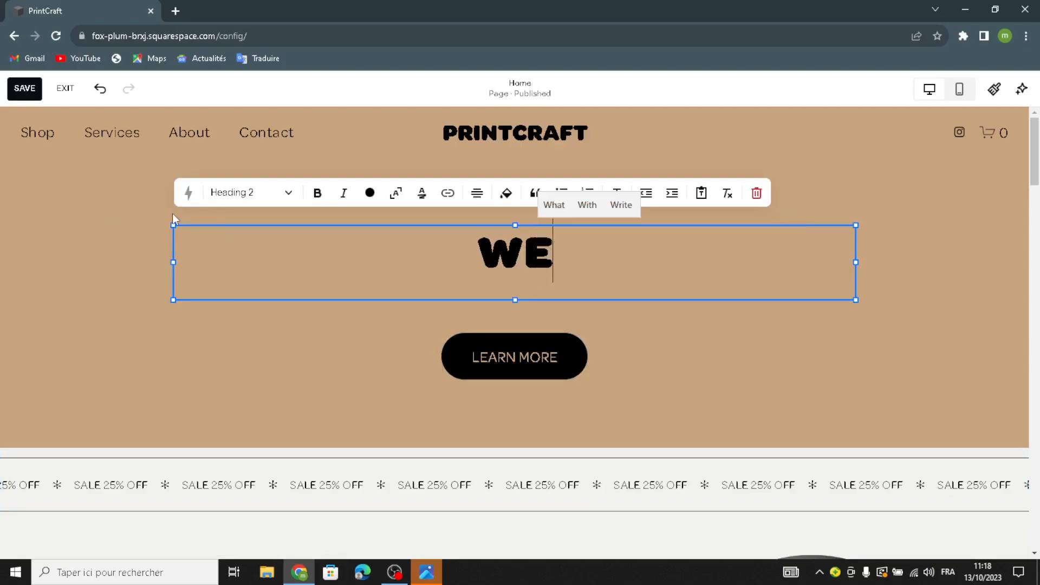
text(LCOME TO)
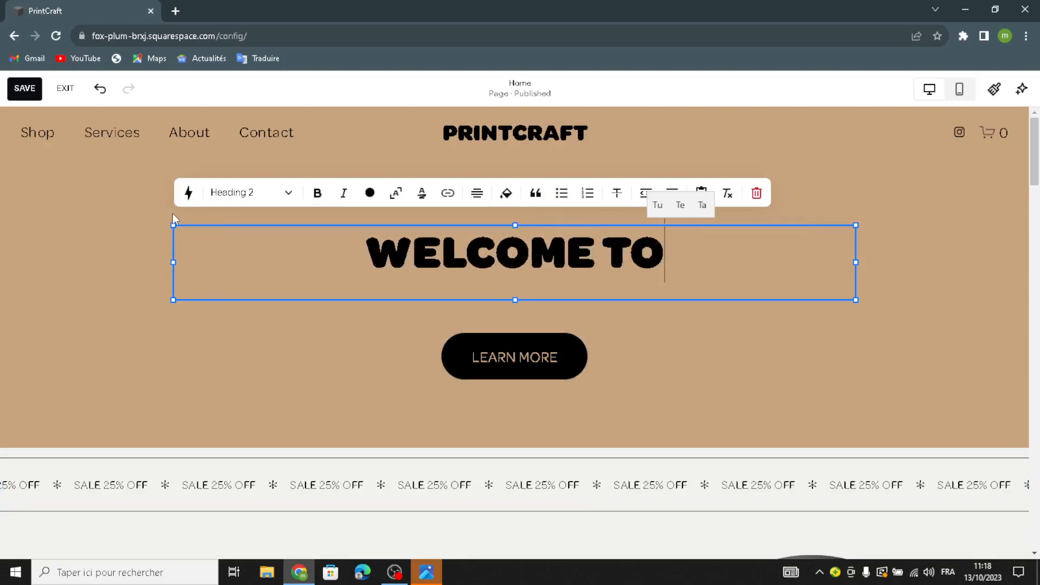
text( OR)
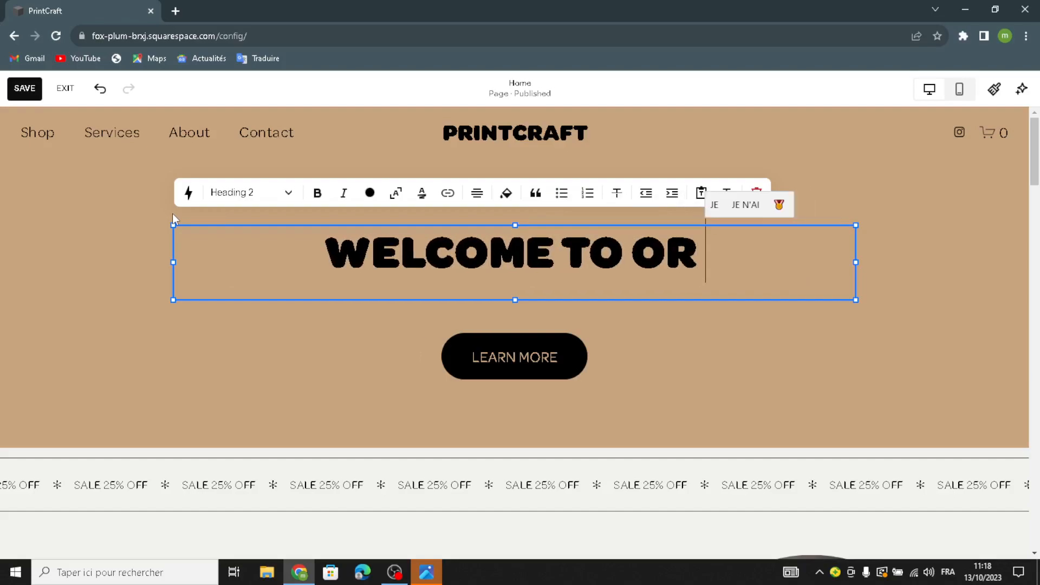
key(BackSpace)
text(UR SIT)
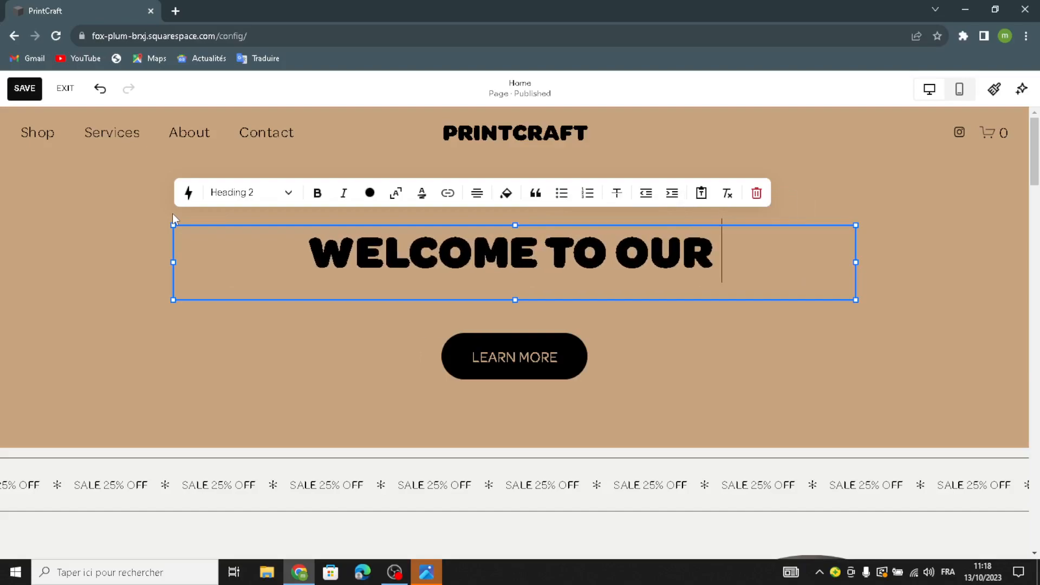
text(E F)
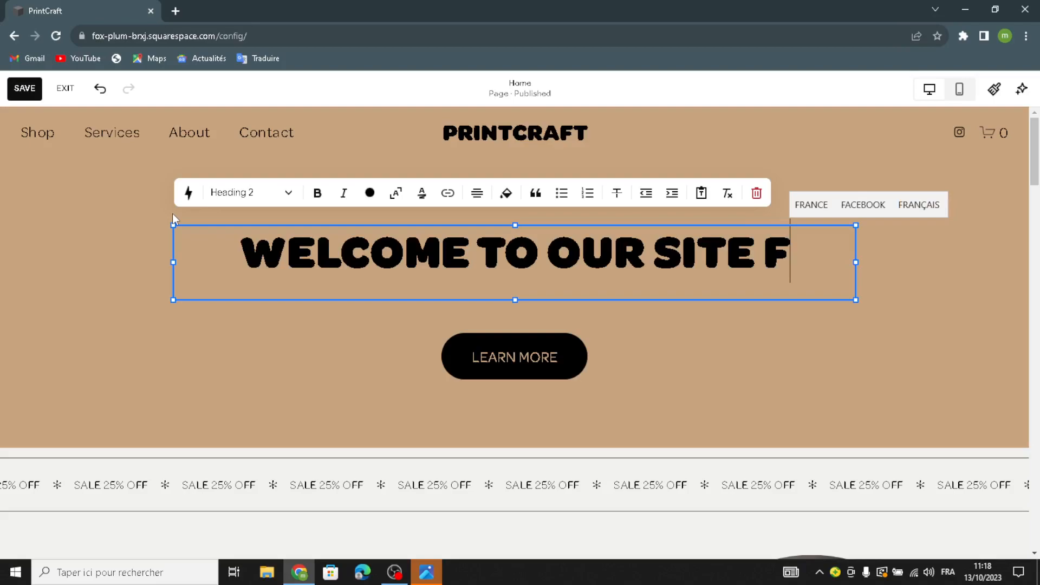
text(OR 3)
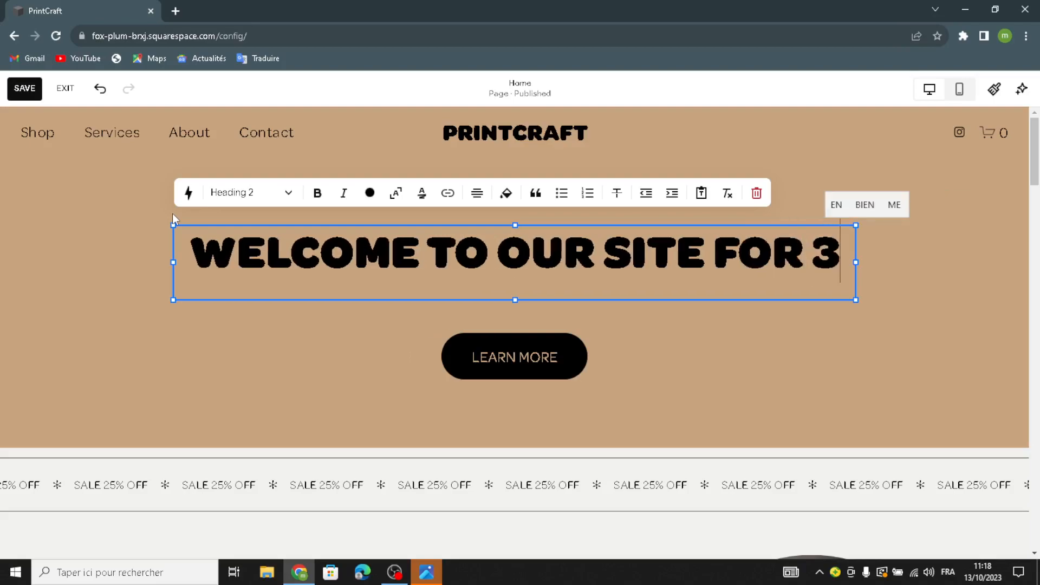
text(D)
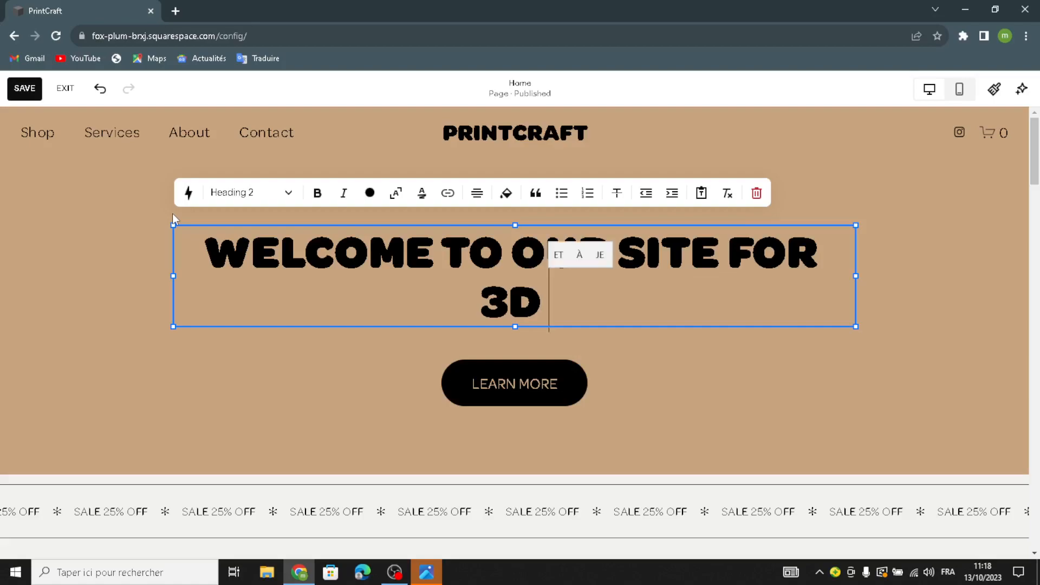
text( PRI)
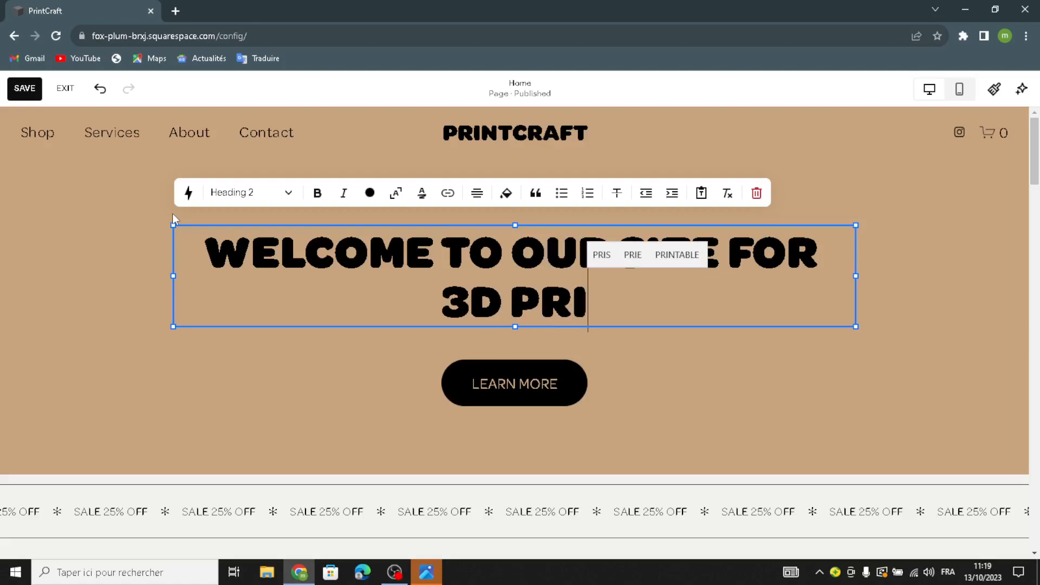
text(NTBALE)
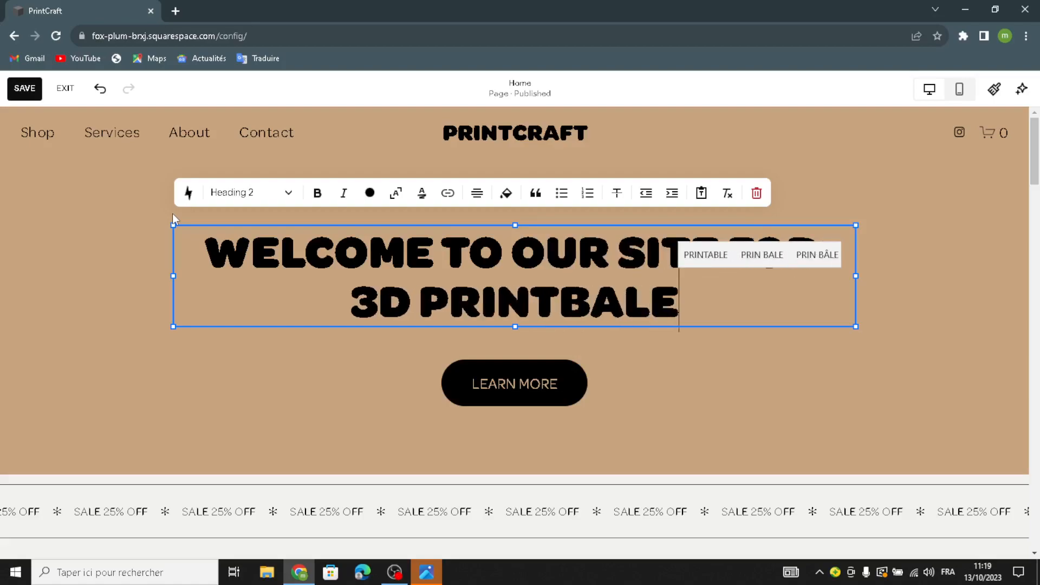
text( DESIGNS)
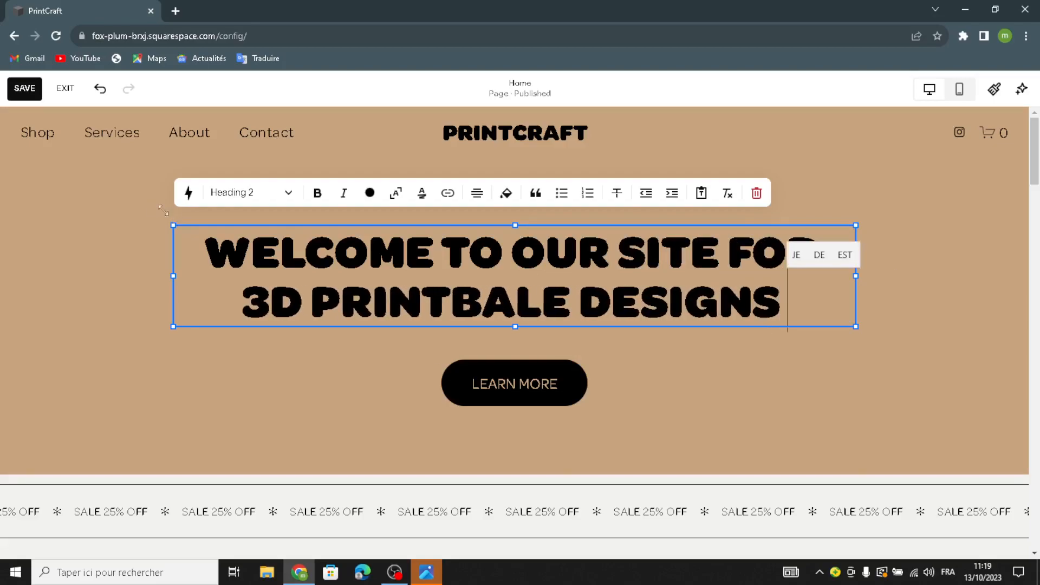
click(238, 365)
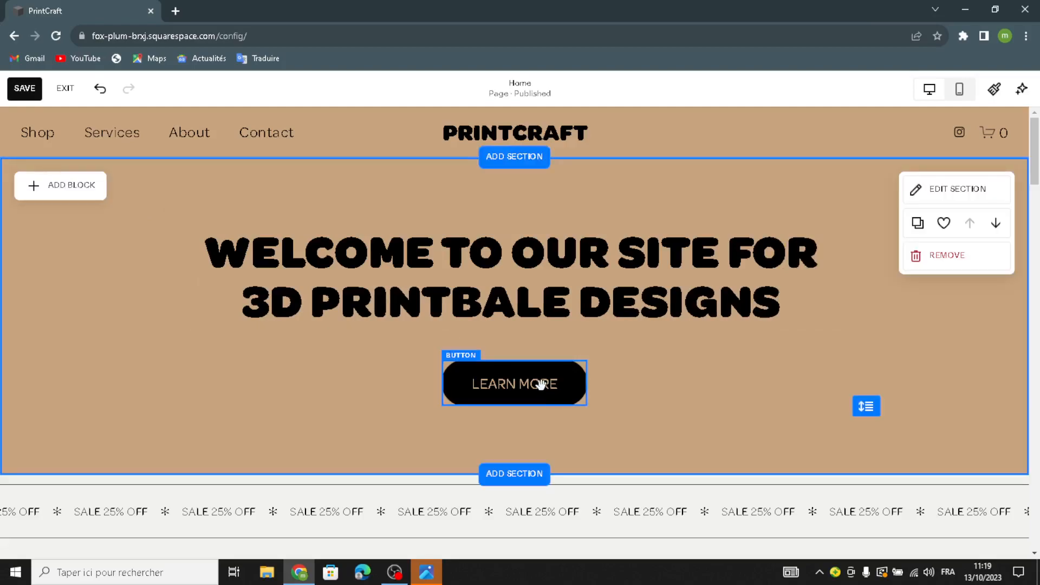
- Change the text of the hero section's Learn More button to "get started"
click(506, 381)
click(454, 333)
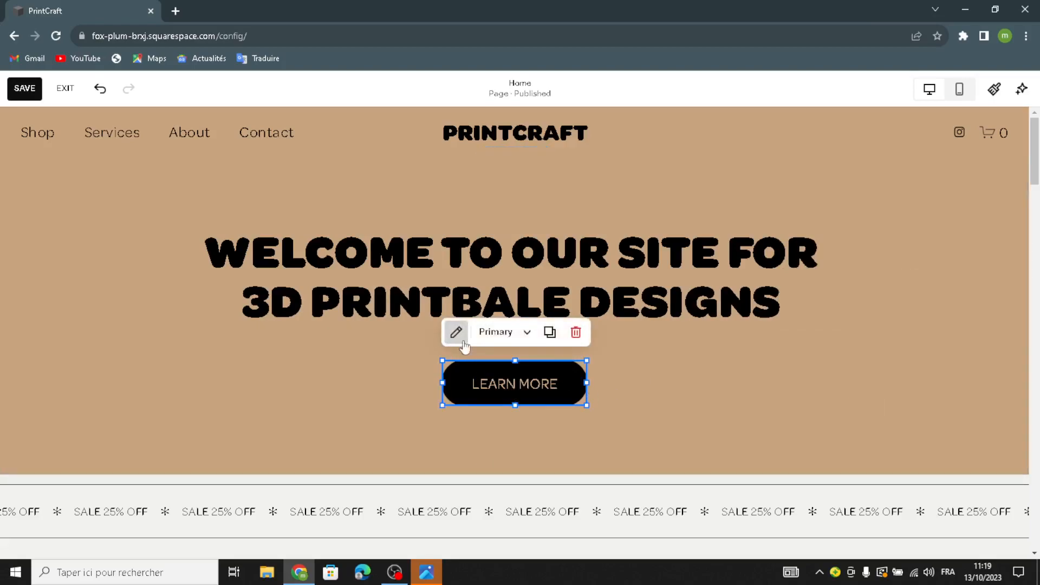
drag(700, 301, 604, 308)
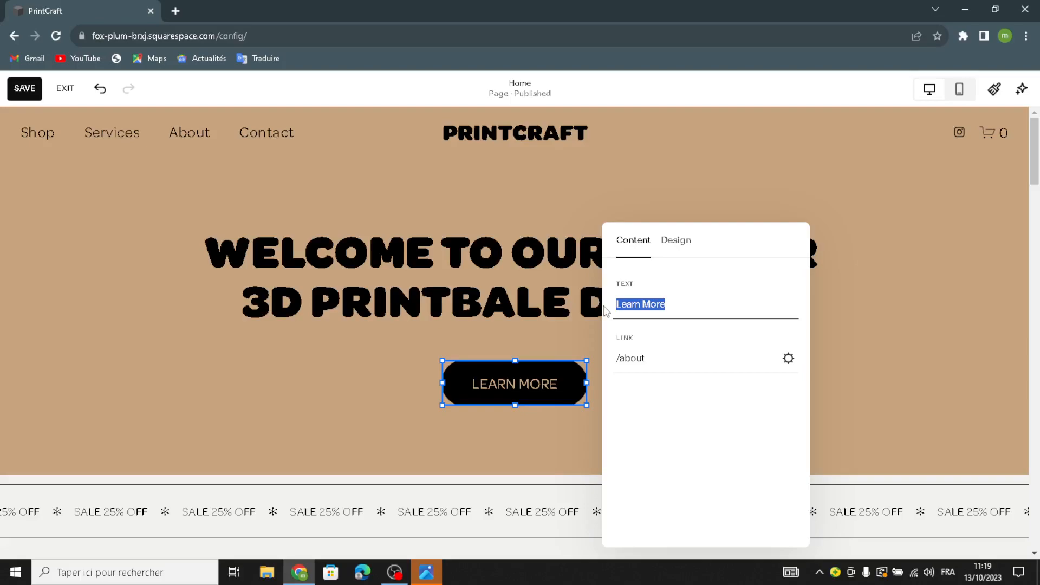
text(get )
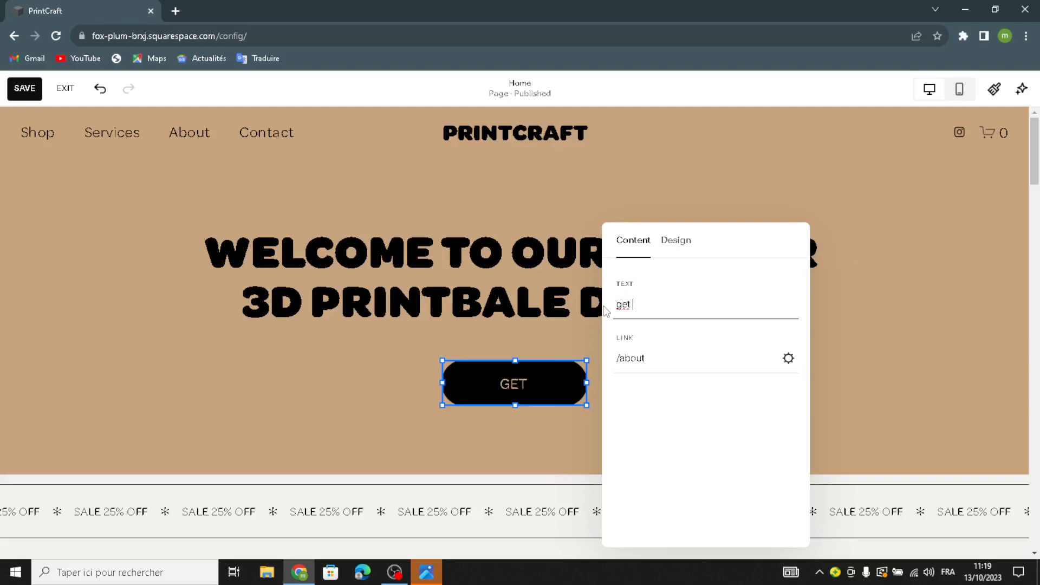
text(started)
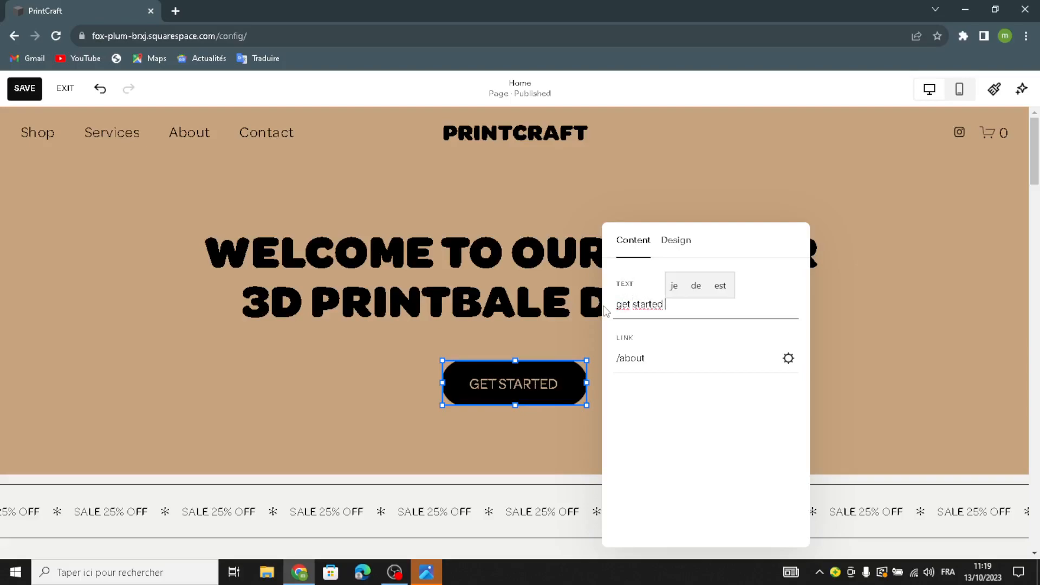
click(176, 328)
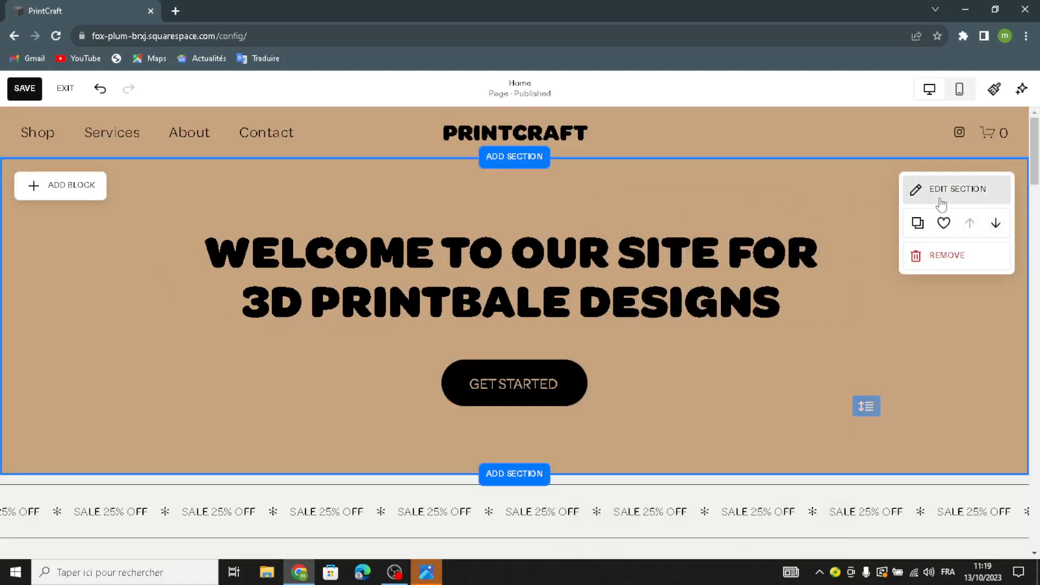
- Browse the background art options for the hero section, then switch its background to Image and remove the default landscape photo
click(940, 202)
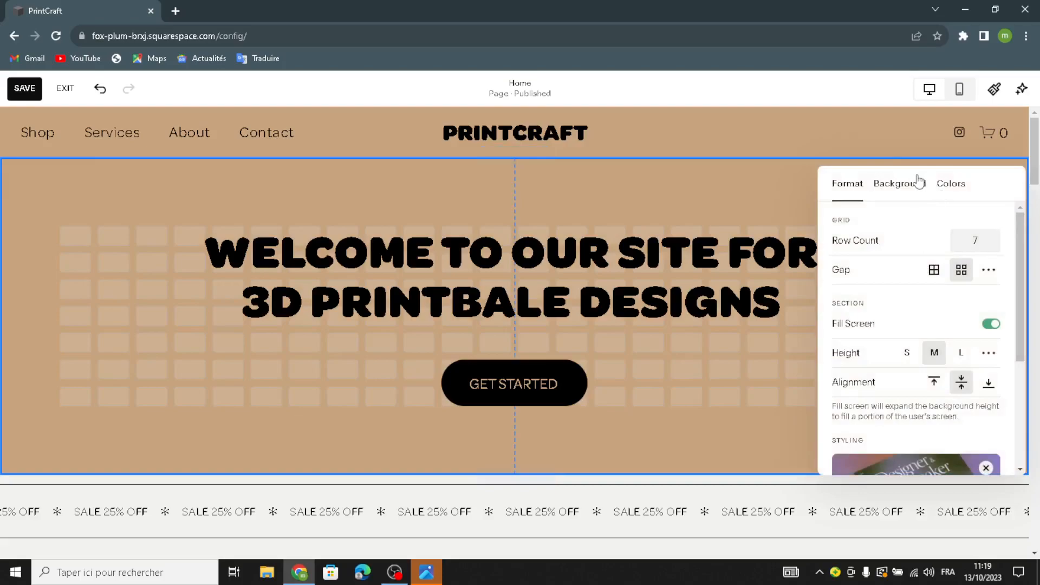
click(899, 183)
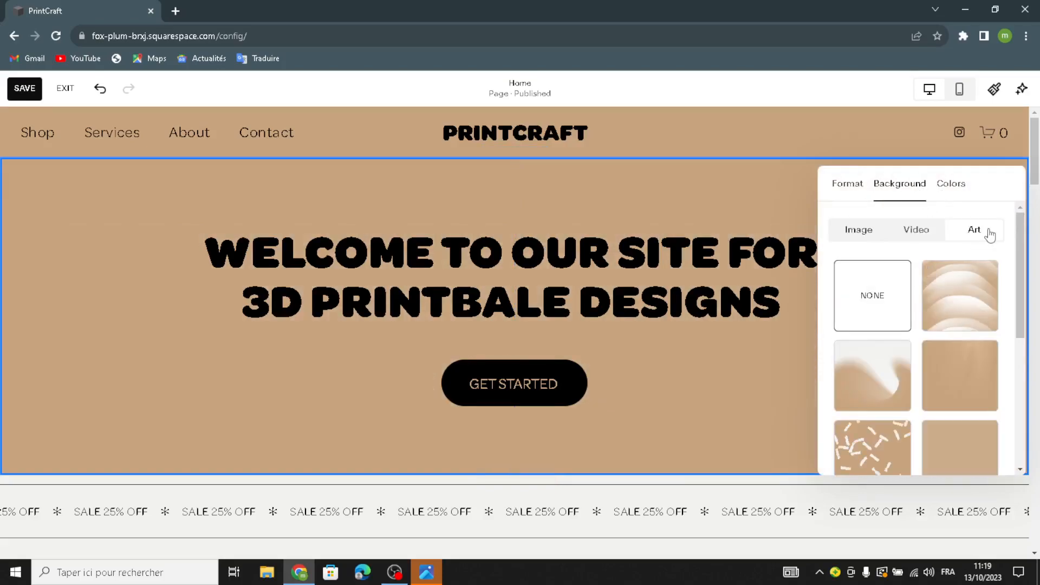
scroll(928, 338, down, 5)
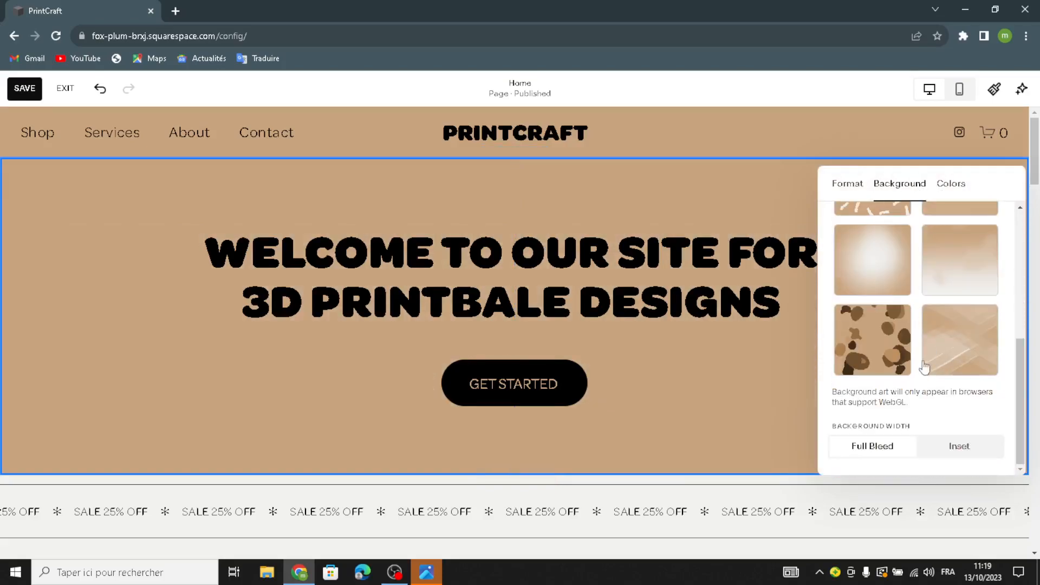
scroll(952, 297, up, 5)
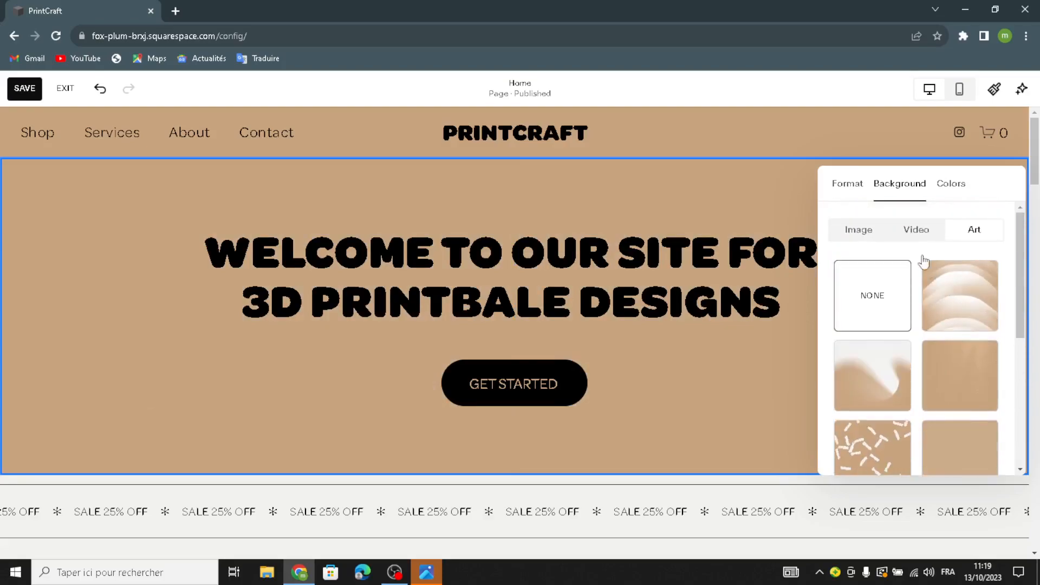
click(869, 230)
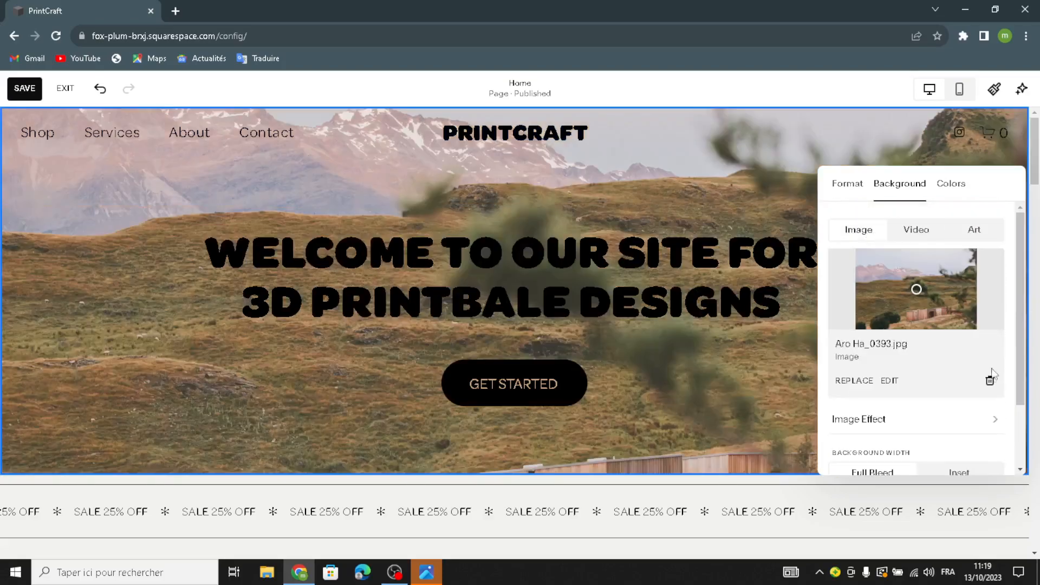
click(990, 379)
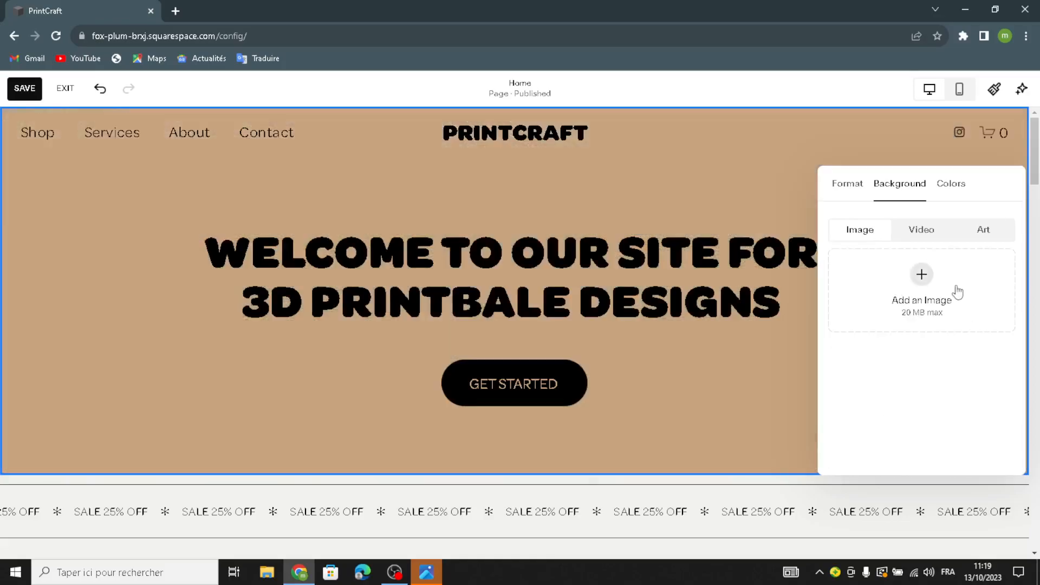
- Add a background image from the library, searching the free images for "3D printable designs"
click(941, 282)
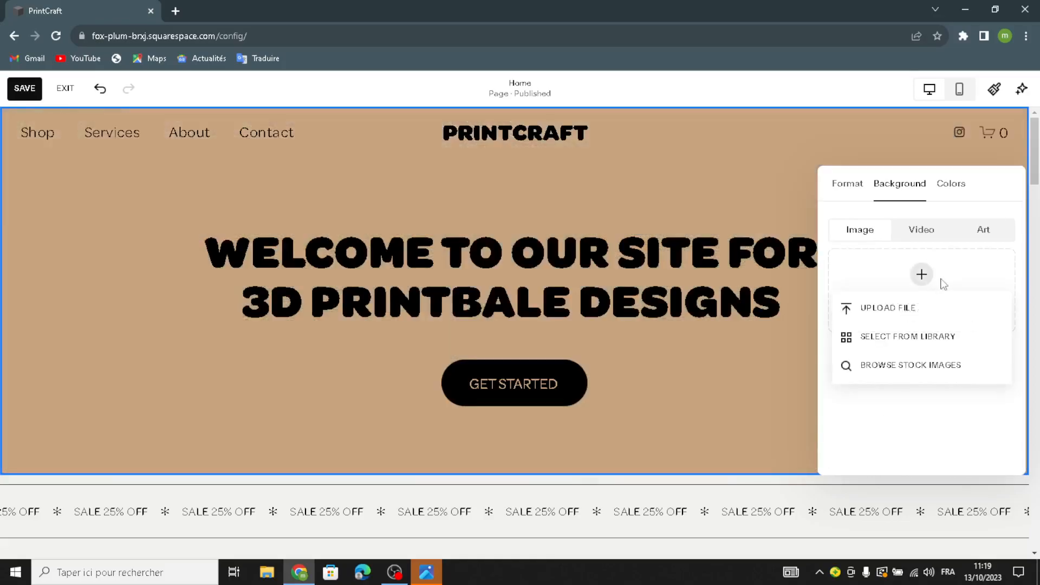
click(942, 337)
click(319, 150)
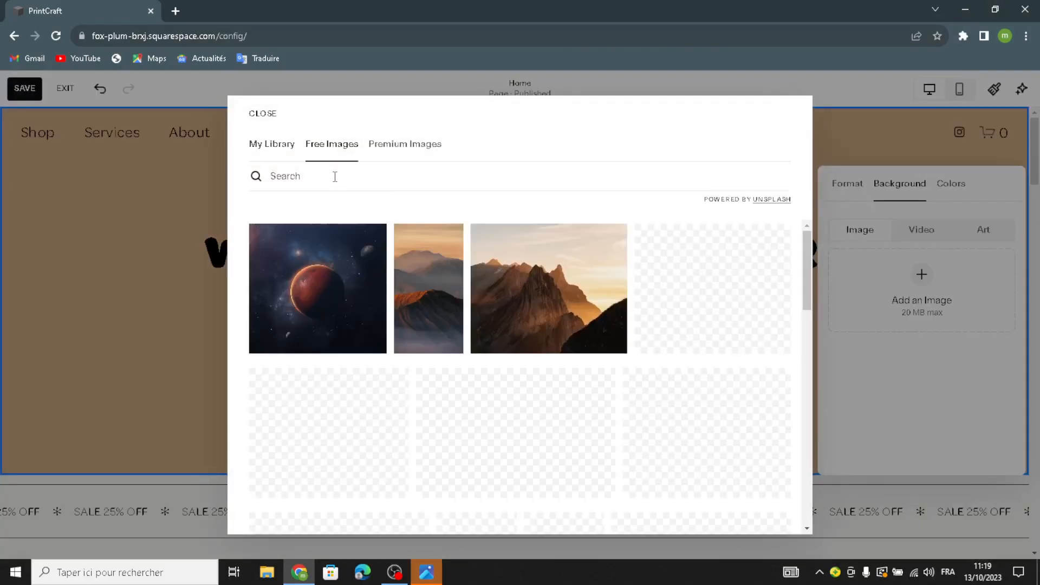
click(335, 176)
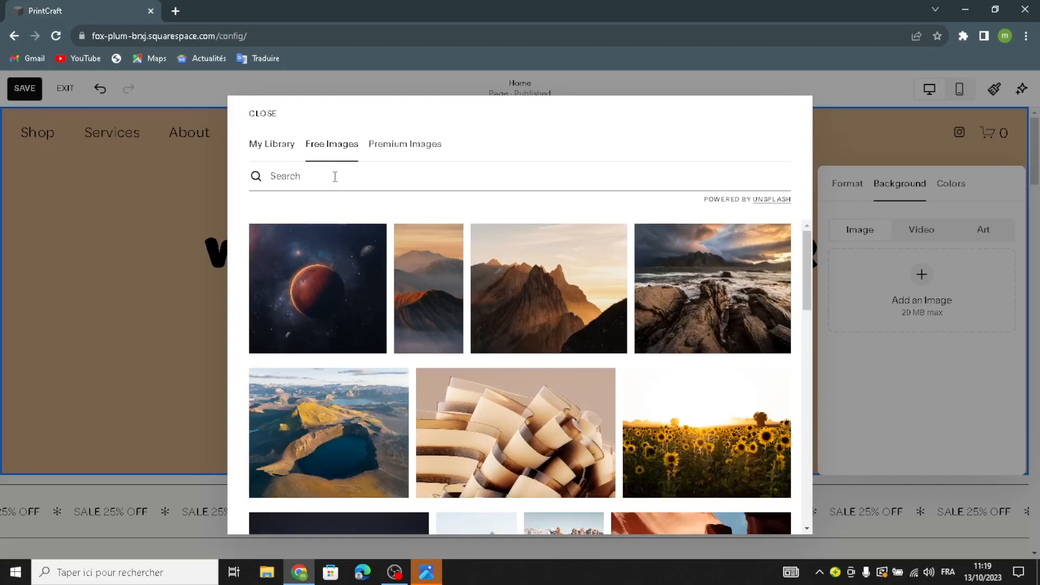
text(3)
text(D prin)
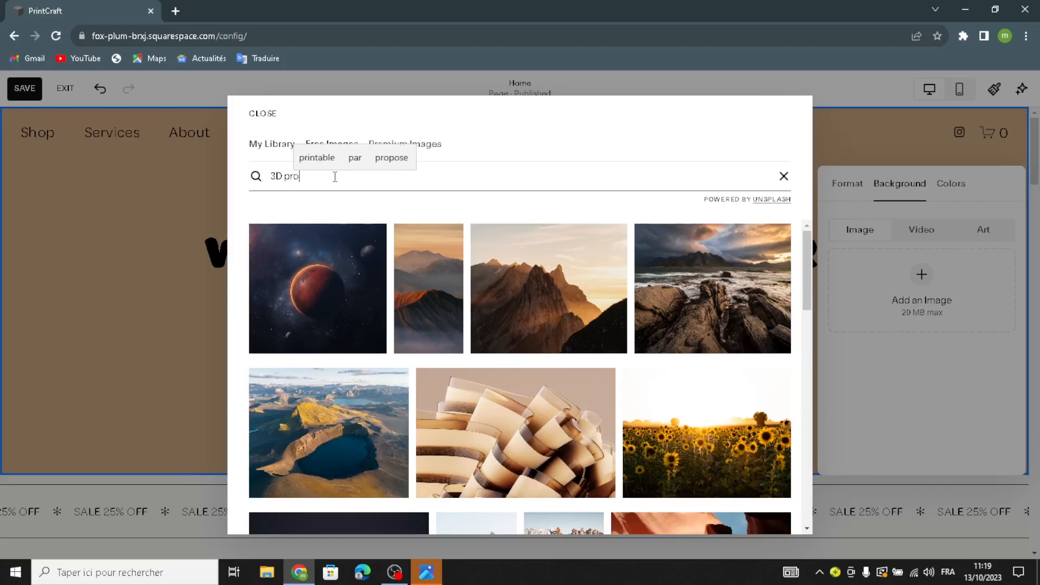
text(table designs)
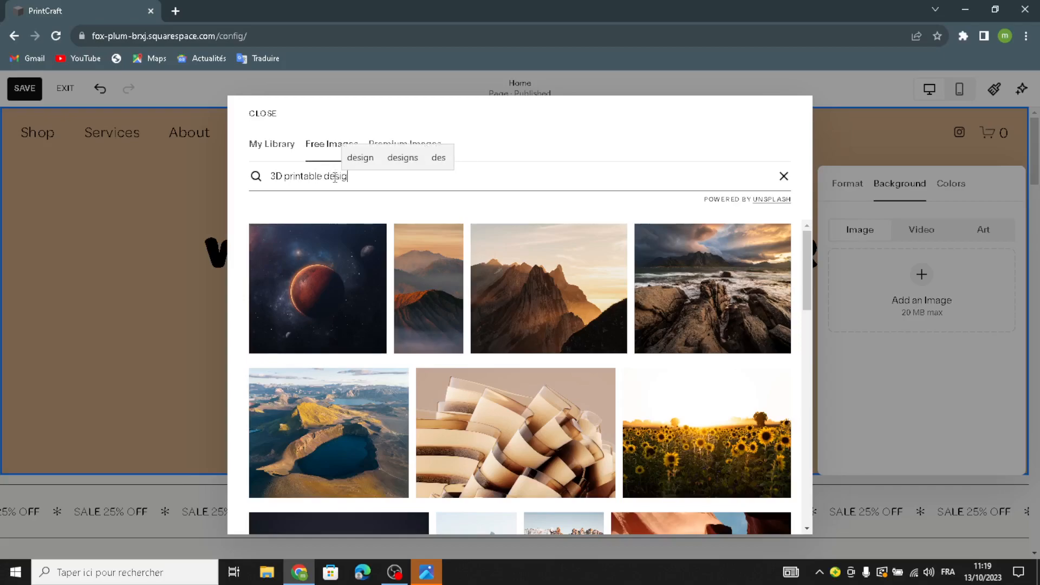
key(Return)
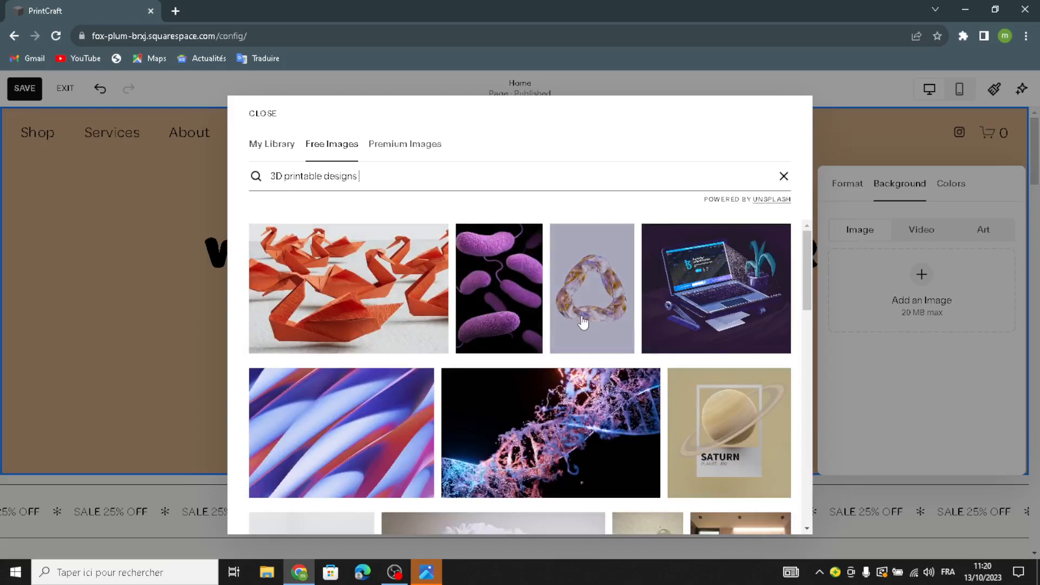
- Set the free image of a turquoise door atop a double staircase as the hero section's background
scroll(582, 321, down, 5)
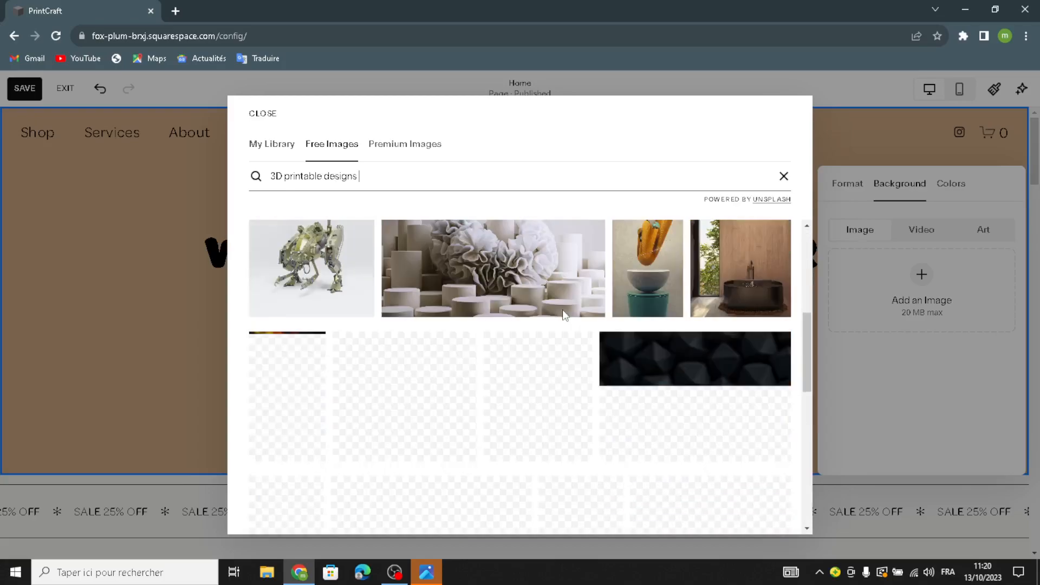
scroll(564, 317, down, 1)
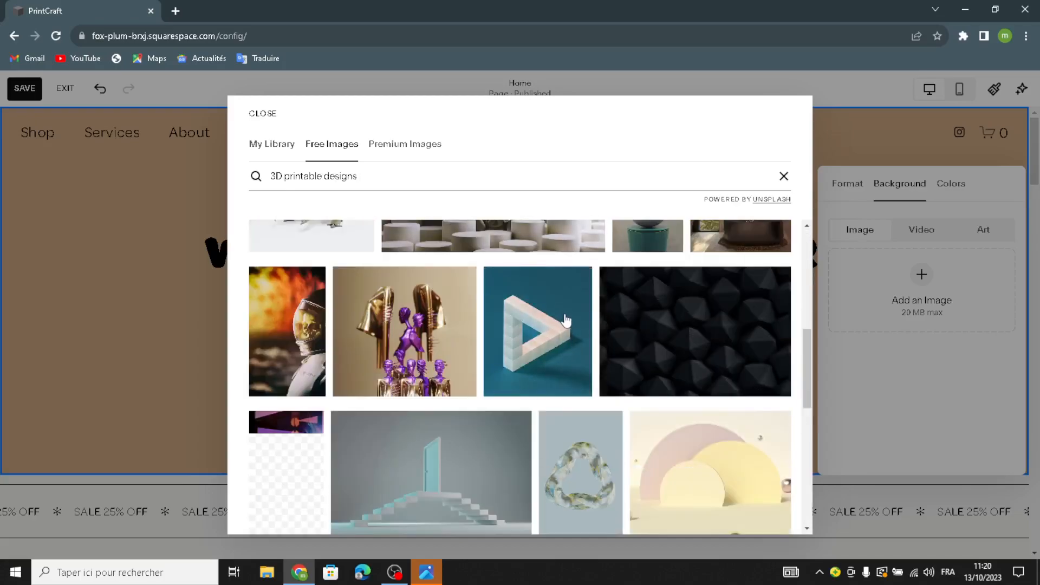
scroll(564, 316, down, 1)
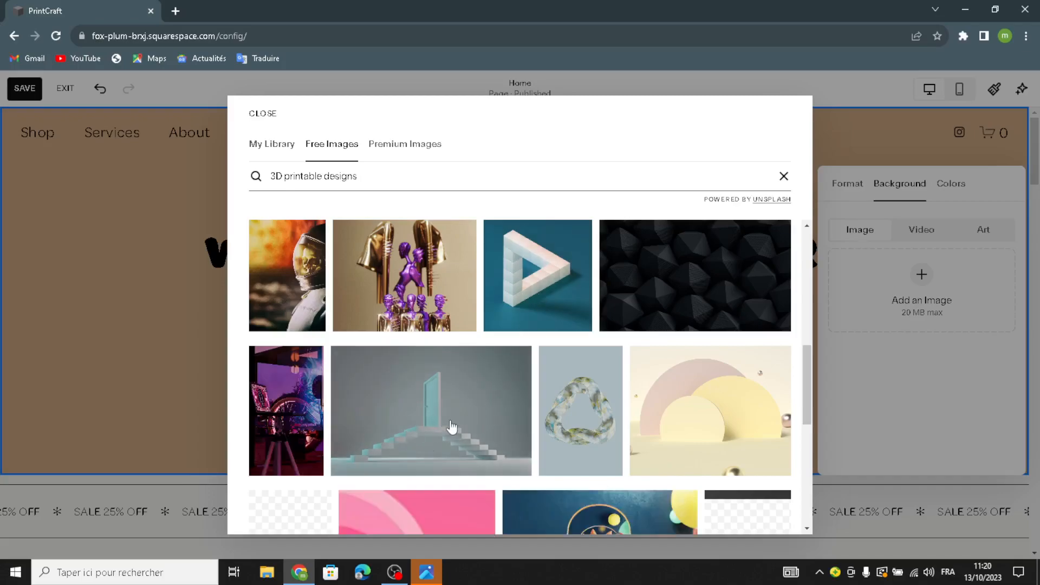
scroll(448, 425, down, 2)
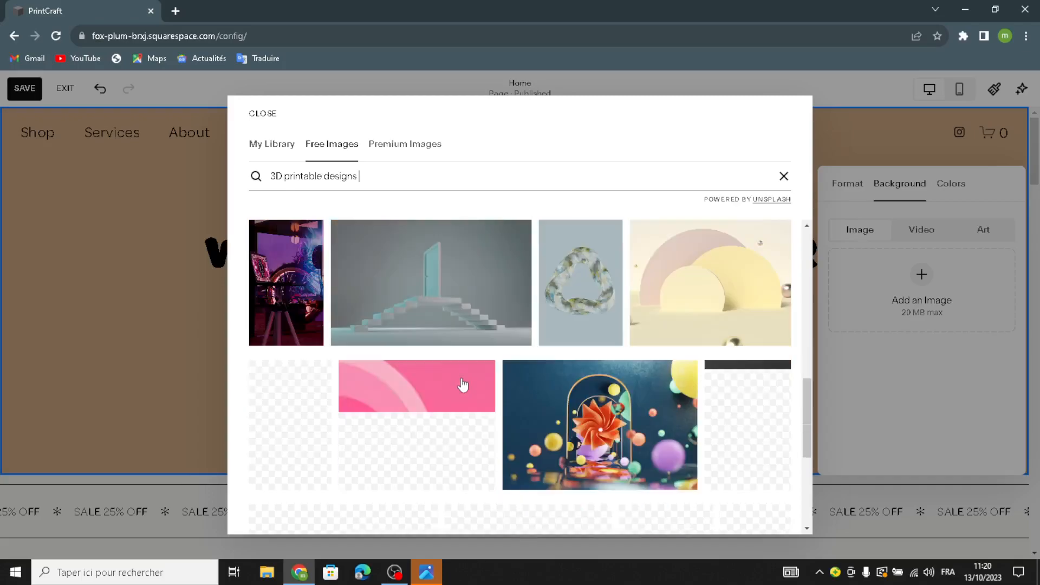
click(428, 290)
click(617, 349)
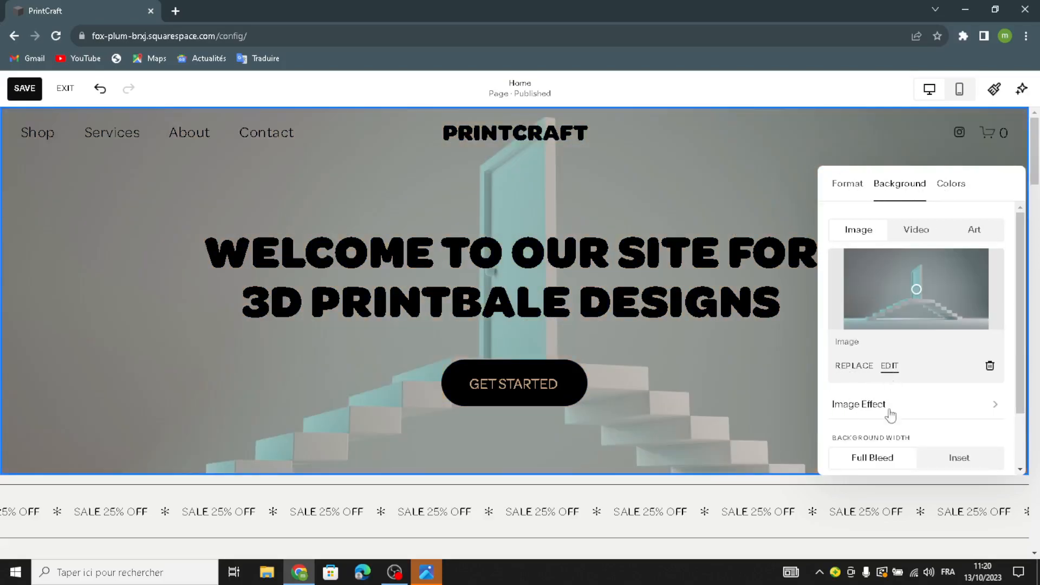
- Review the image effect options for the hero section's background and return to the background settings
click(873, 407)
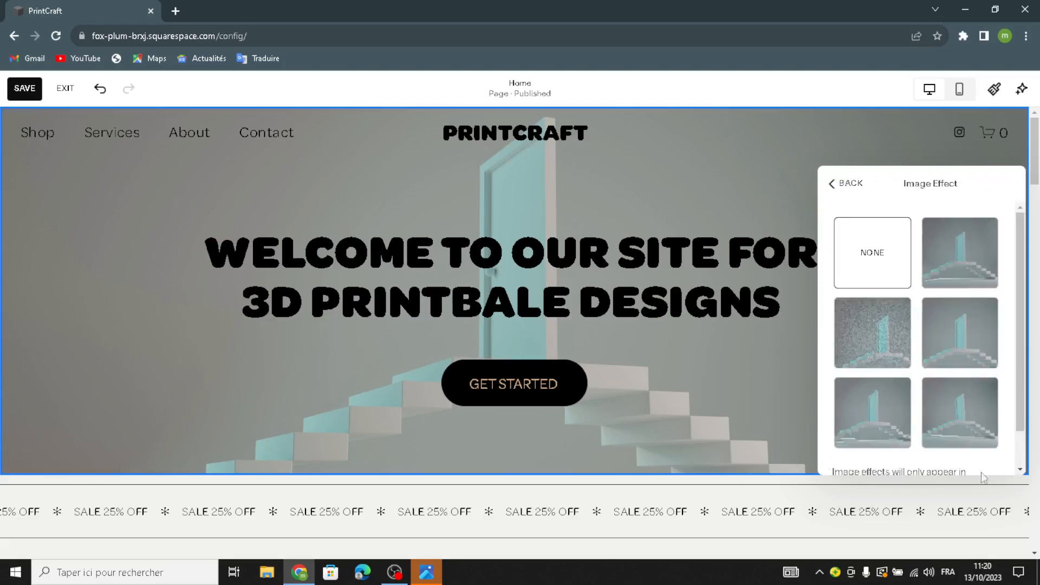
scroll(965, 293, down, 1)
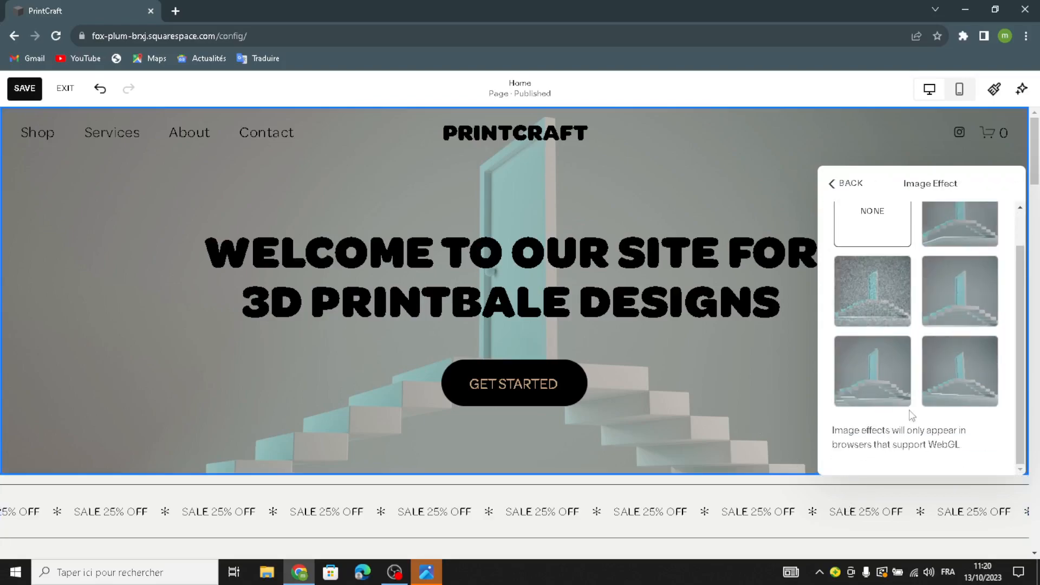
click(849, 184)
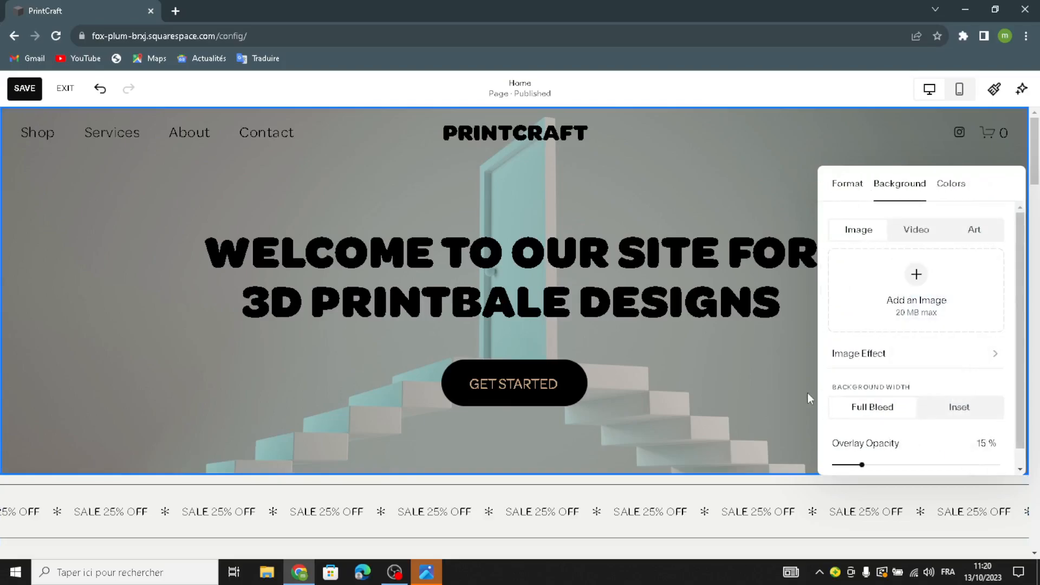
- Set the overlay opacity of the hero section's background image to 4%
scroll(872, 330, down, 2)
scroll(548, 262, up, 2)
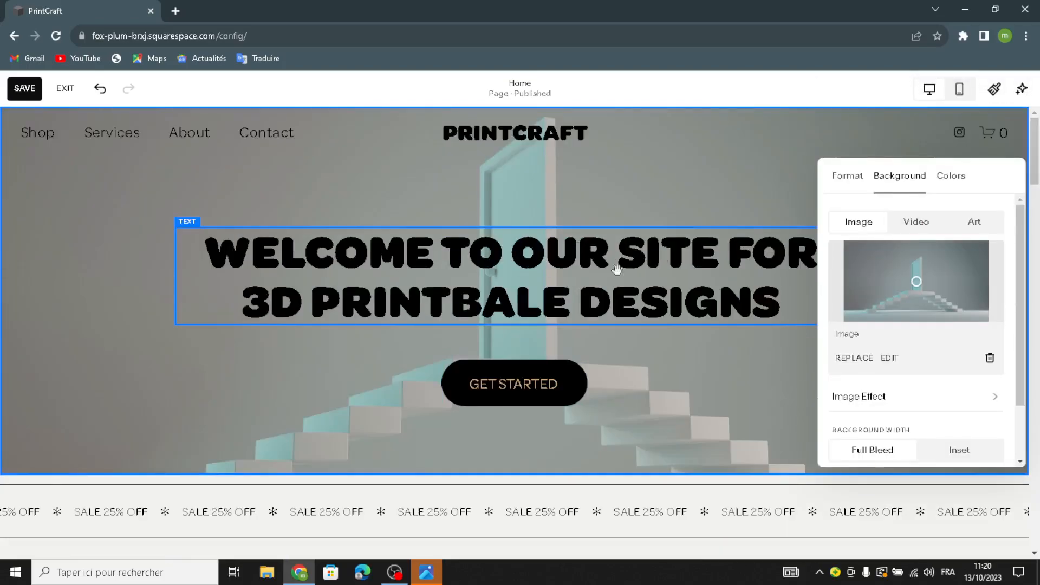
scroll(882, 332, down, 1)
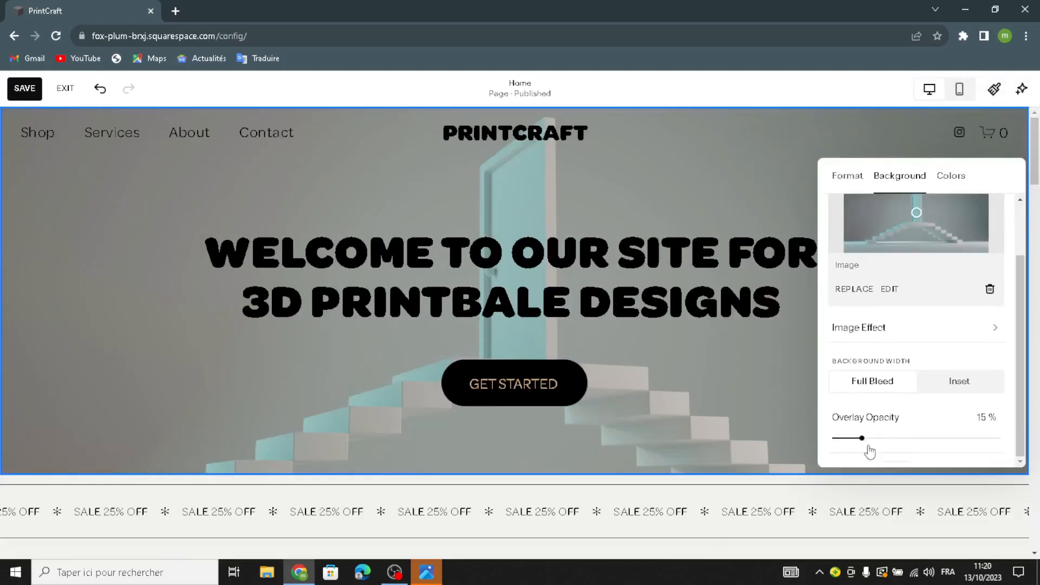
drag(862, 444, 842, 452)
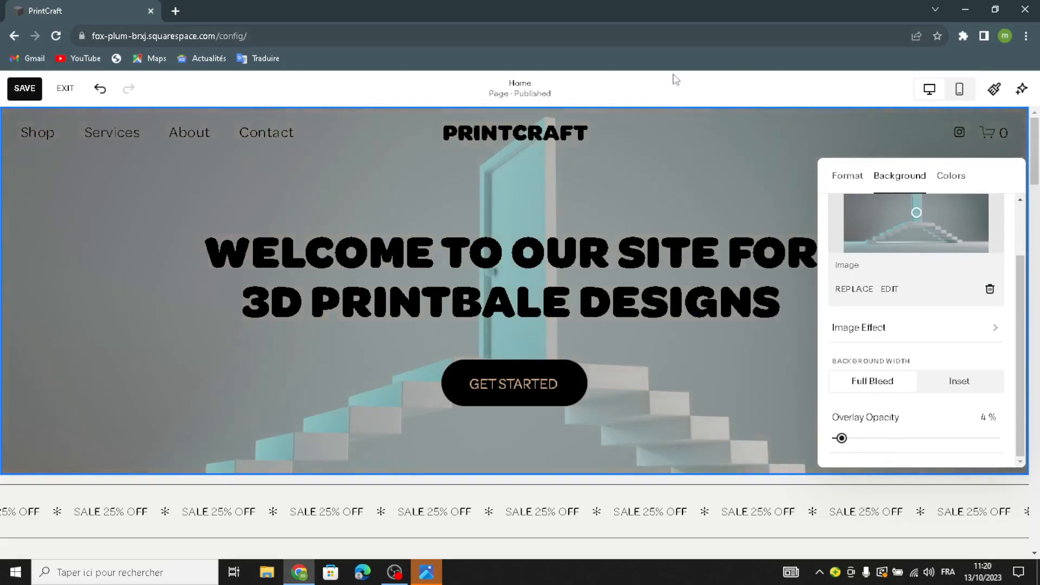
- Open the site header for editing and review its site title, logo and mobile logo options
click(625, 149)
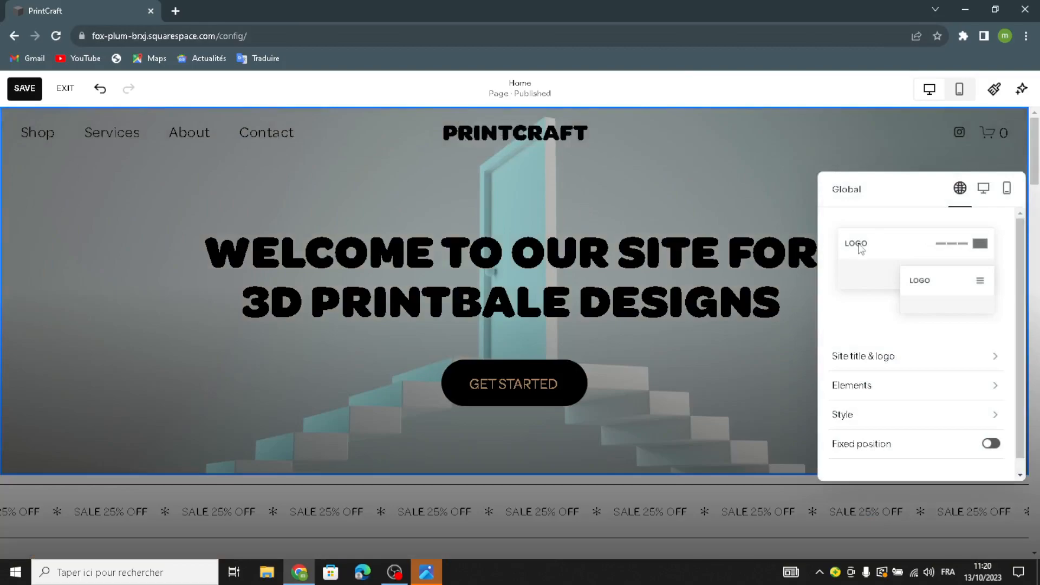
click(917, 362)
drag(884, 244, 910, 536)
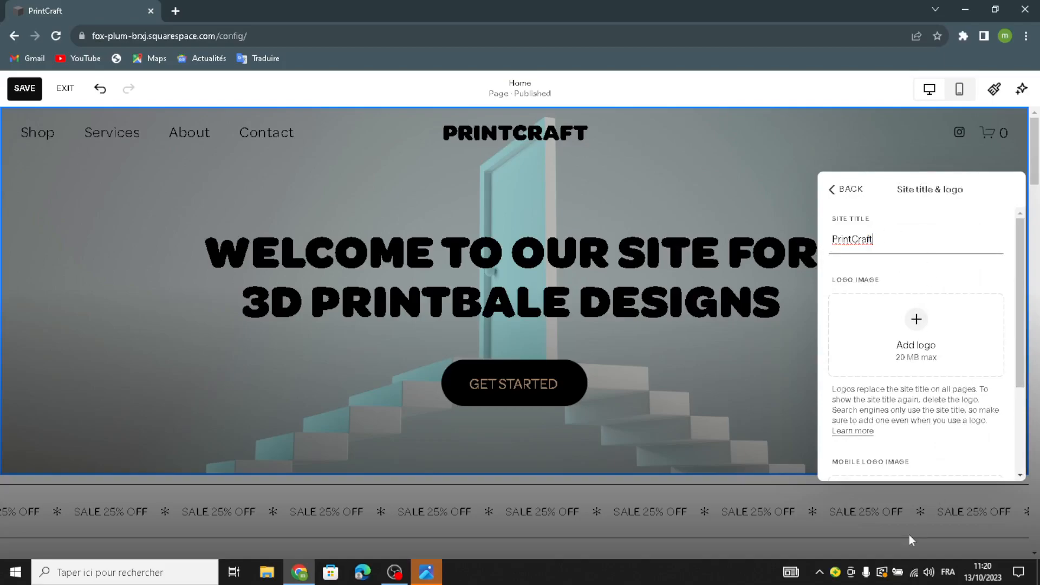
click(926, 327)
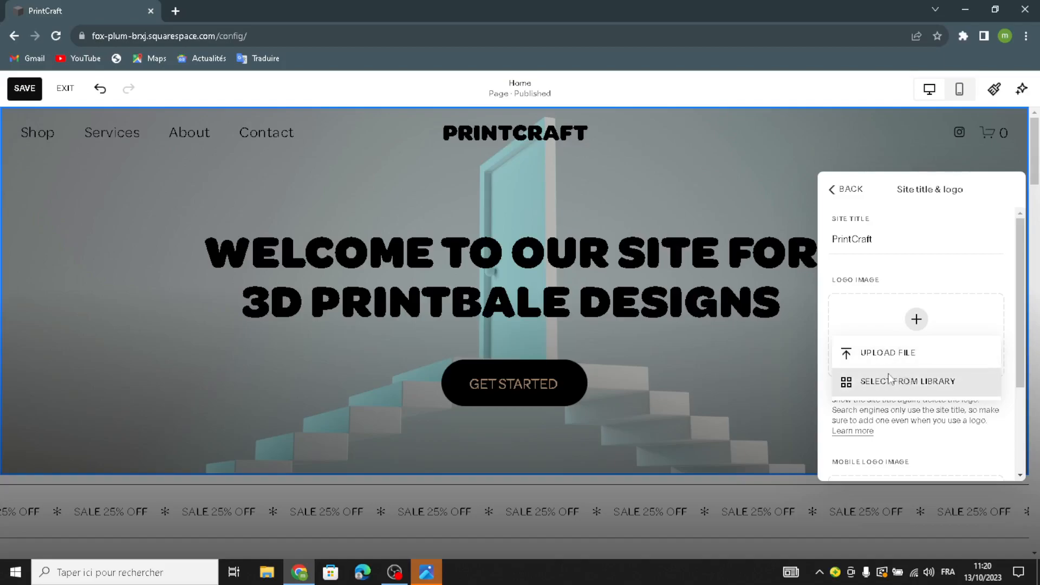
click(886, 419)
scroll(915, 420, down, 3)
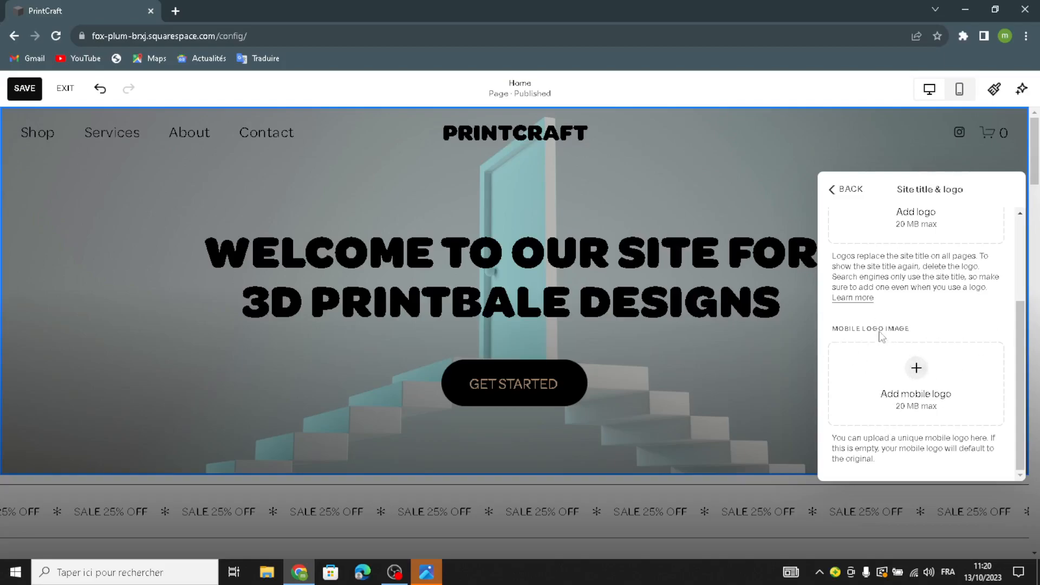
click(843, 190)
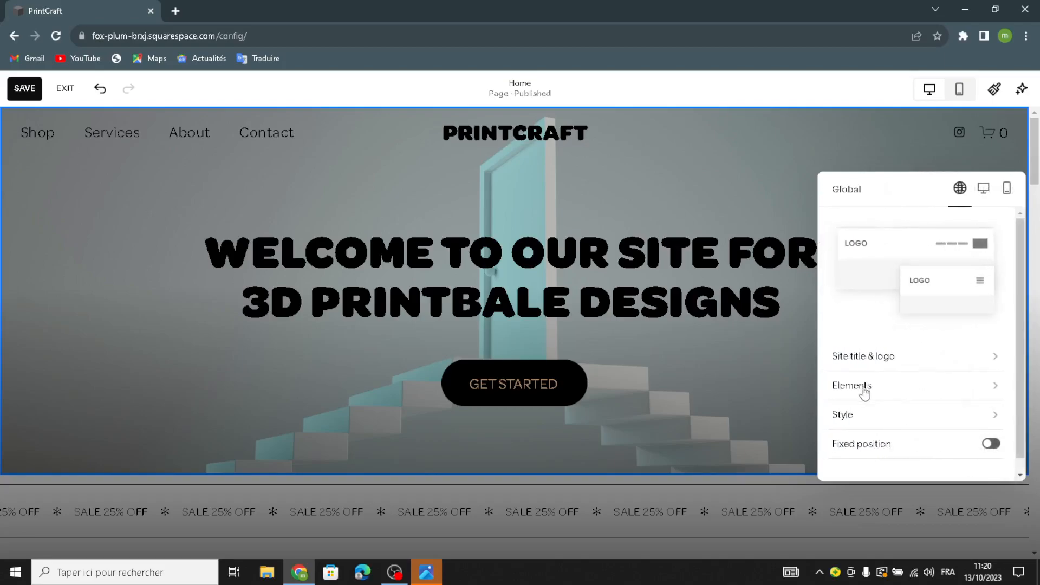
- Review the header's button, social links, language switch and cart element settings, and leave the header editor
click(864, 397)
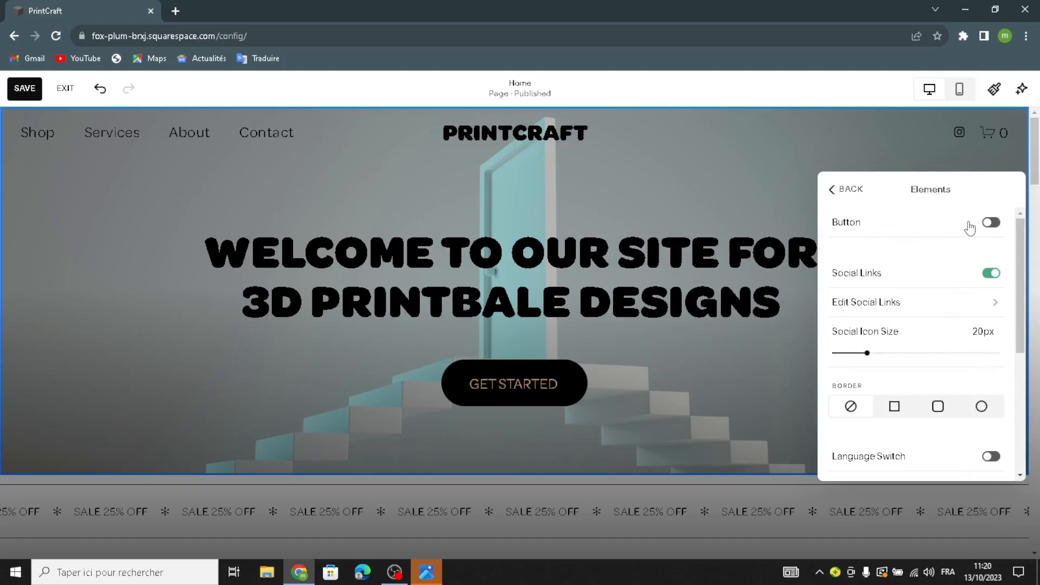
click(990, 223)
click(991, 222)
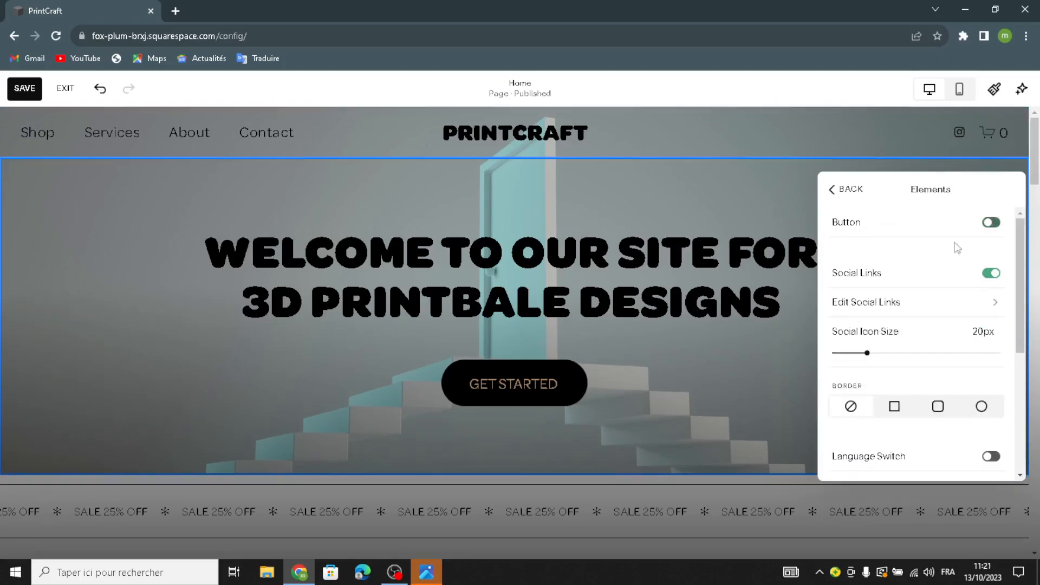
click(885, 303)
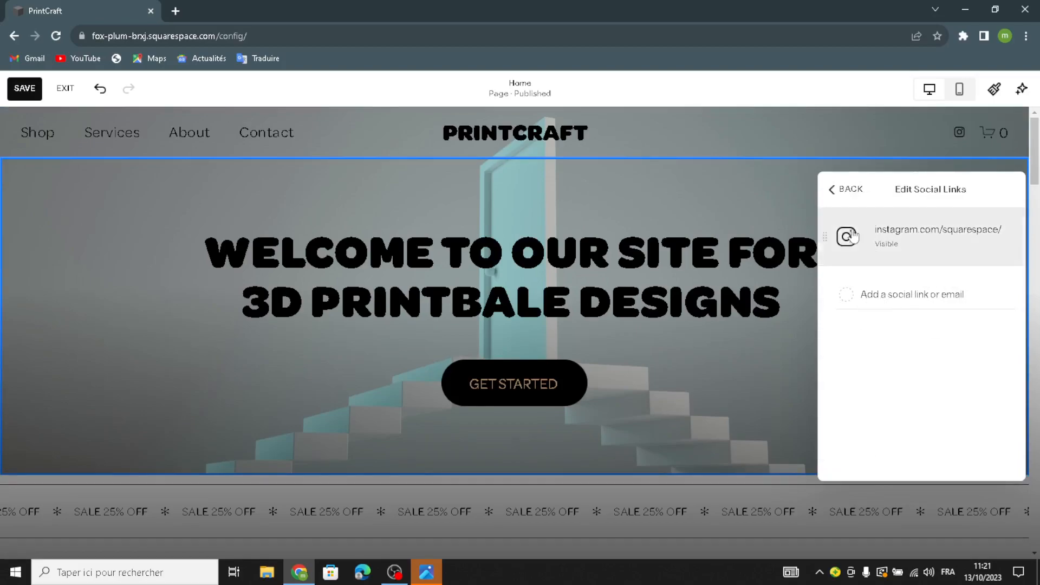
click(837, 190)
scroll(873, 370, down, 4)
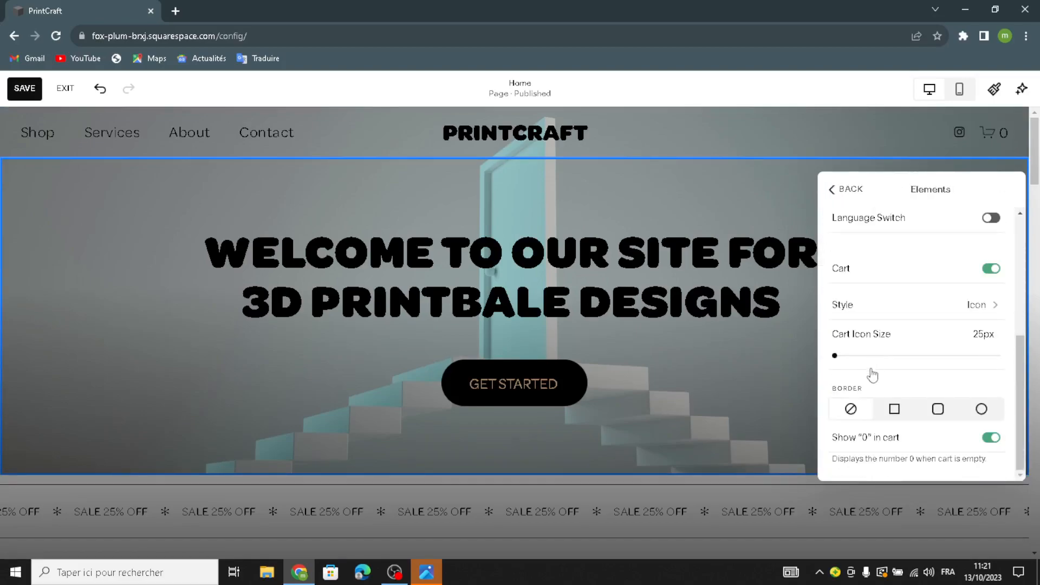
scroll(851, 303, up, 1)
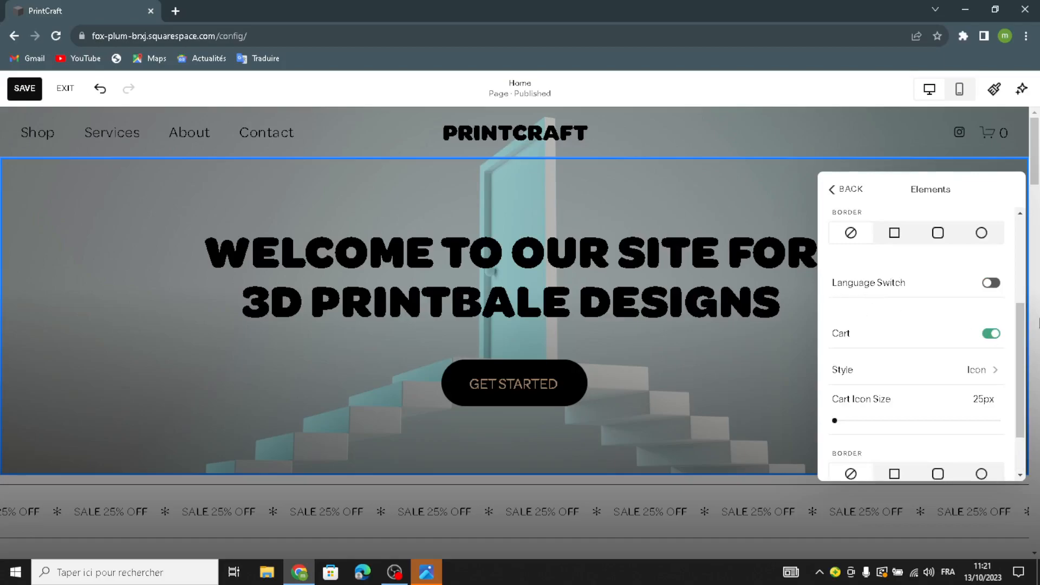
click(839, 189)
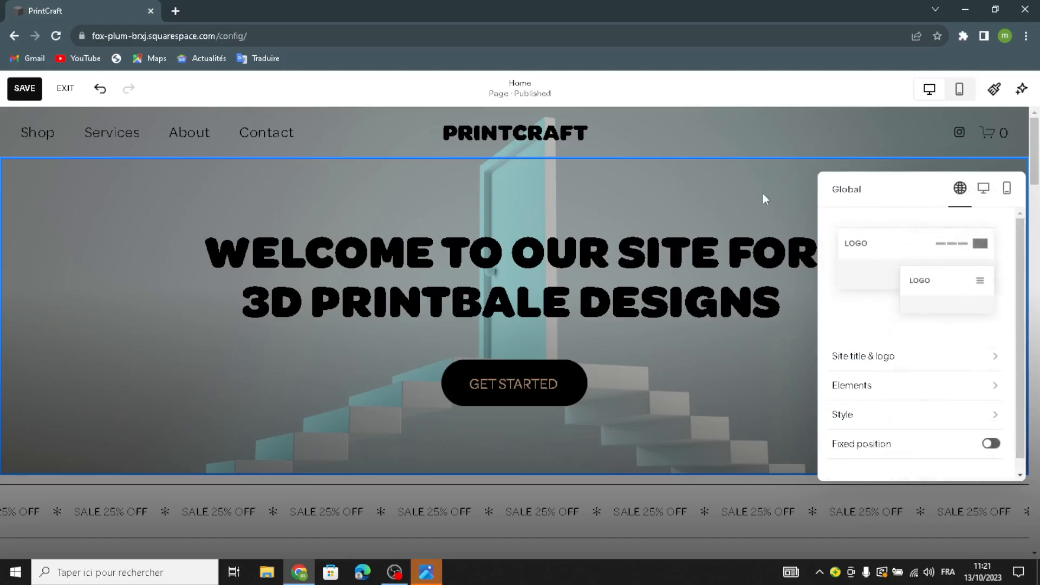
click(765, 195)
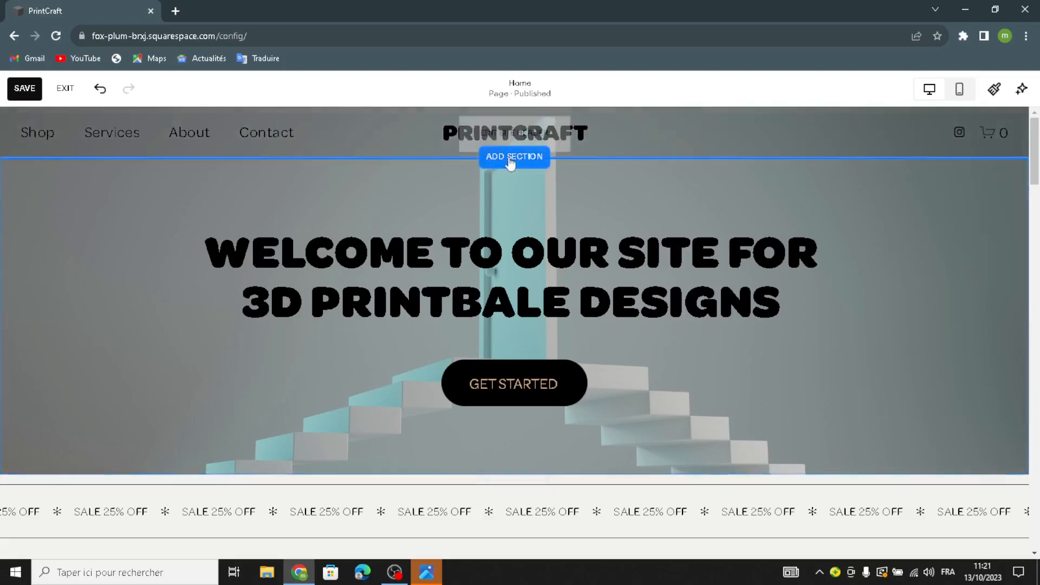
- Browse the section templates that can be added to the homepage and the block types available for the hero section
scroll(302, 332, down, 6)
scroll(162, 385, up, 6)
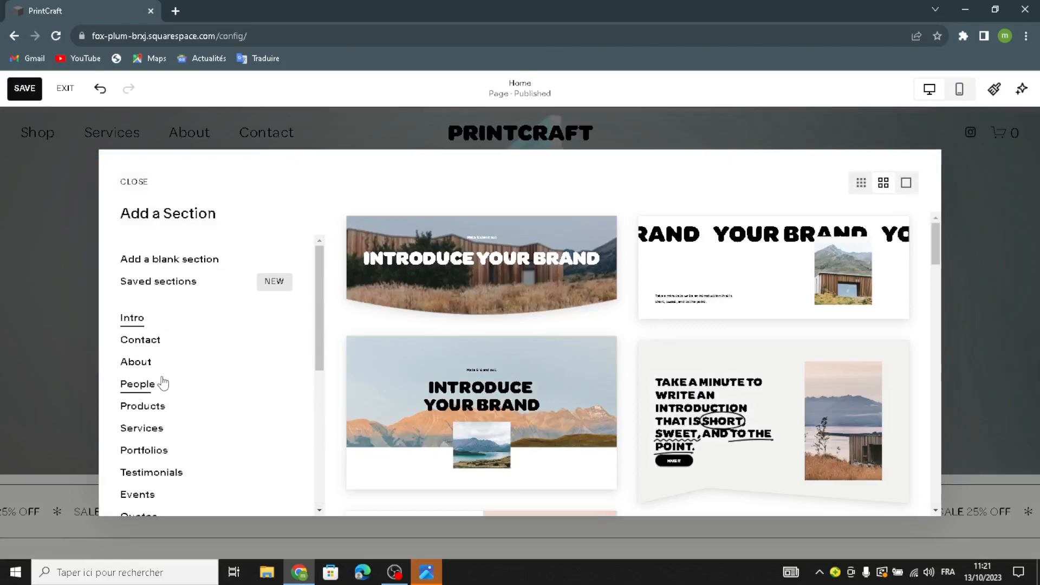
scroll(167, 372, down, 6)
scroll(166, 325, up, 6)
click(133, 184)
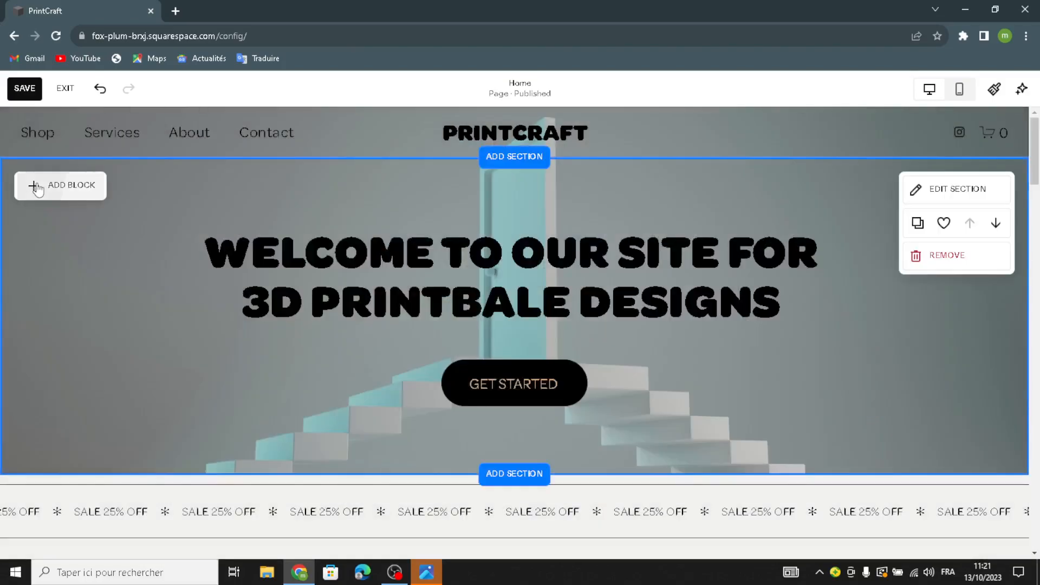
click(37, 185)
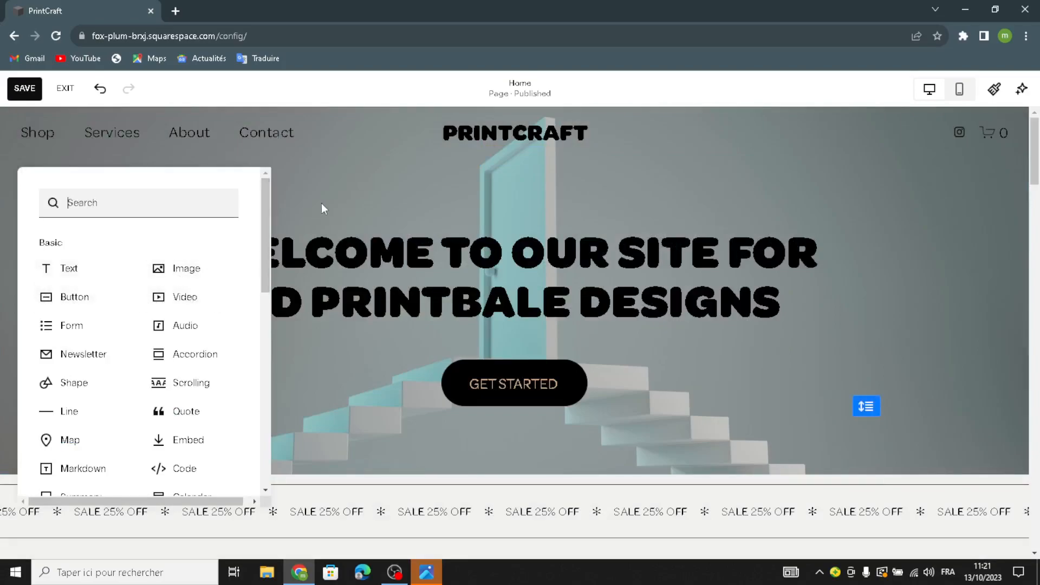
click(303, 232)
- Give the scrolling "SALE 25% OFF" banner a slight wave intensity and set its text size to S
scroll(241, 331, down, 4)
scroll(239, 333, down, 1)
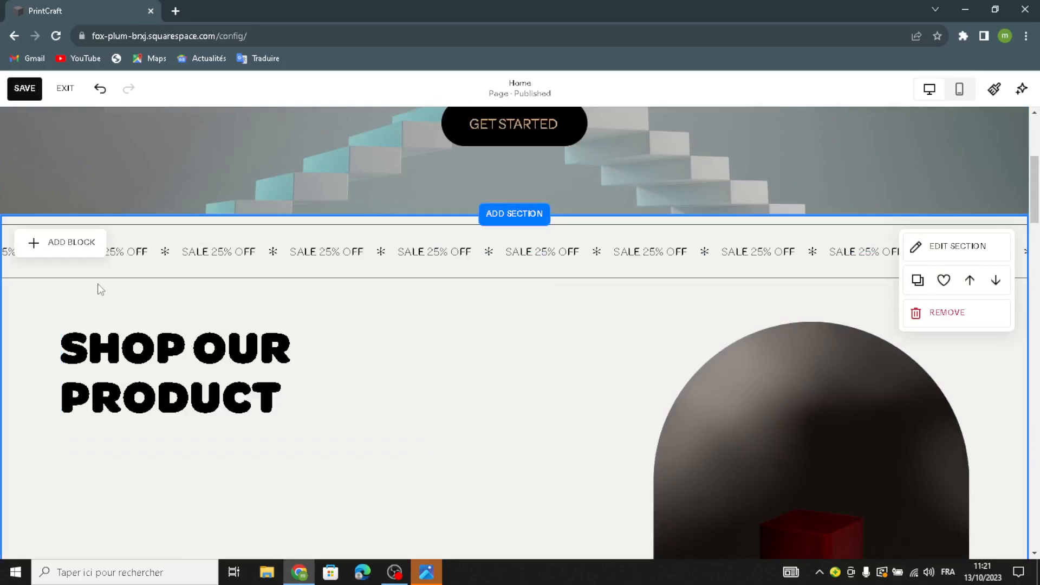
click(66, 233)
click(29, 187)
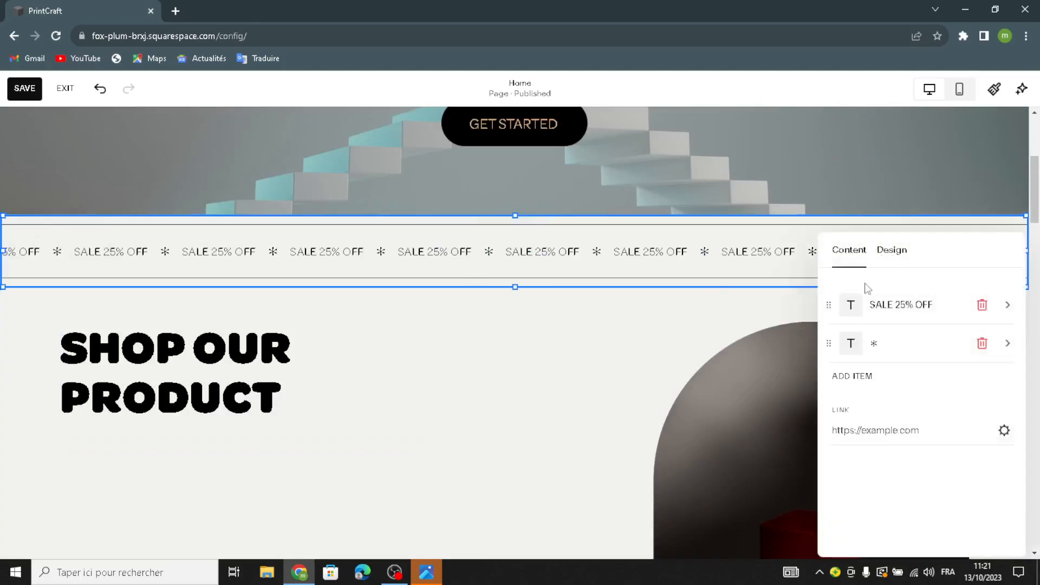
click(892, 249)
click(861, 318)
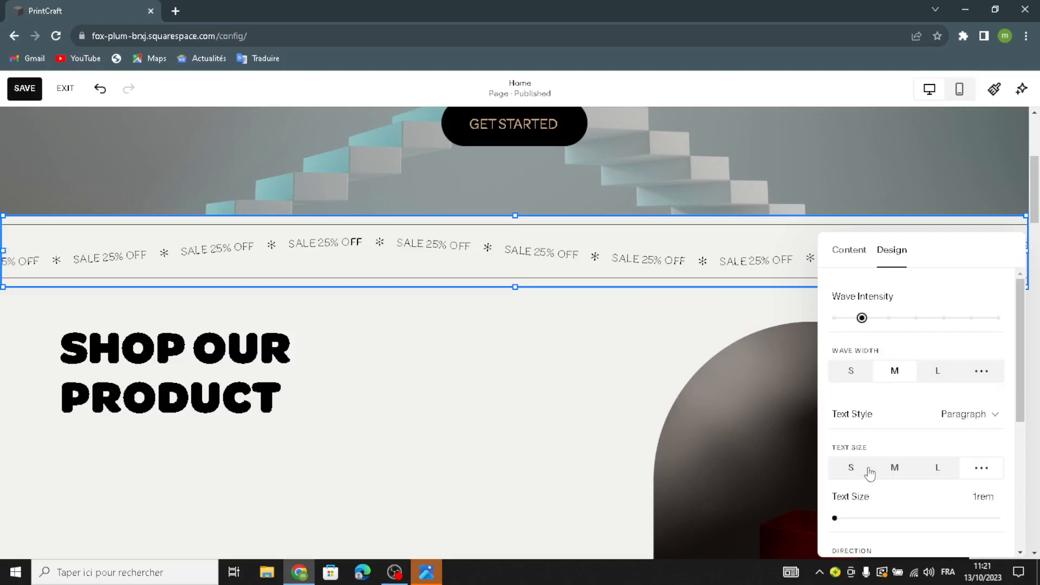
click(851, 469)
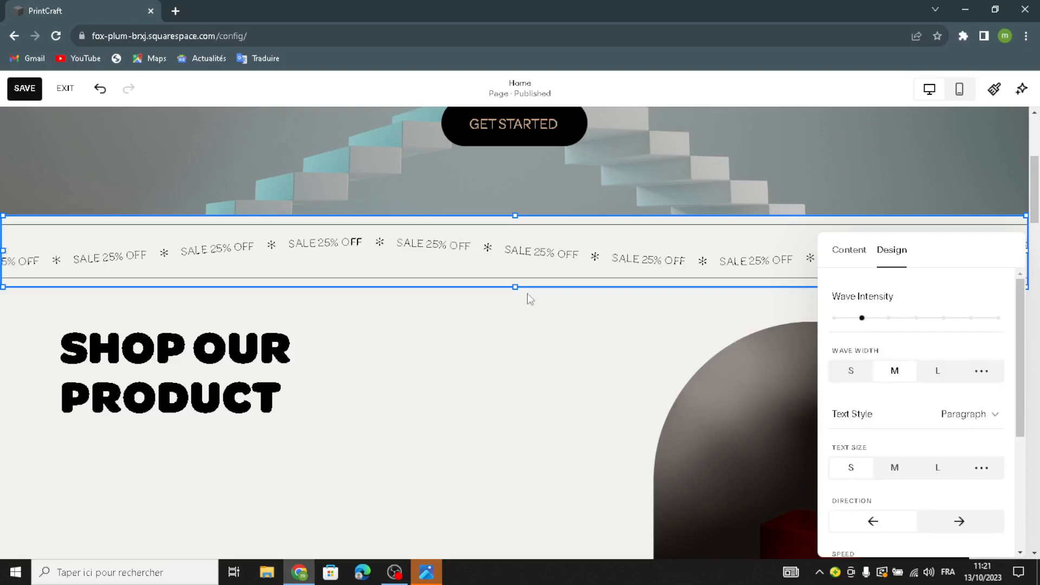
click(569, 295)
- Delete the arched photo of the red box from the "Shop our product" section
scroll(560, 299, down, 4)
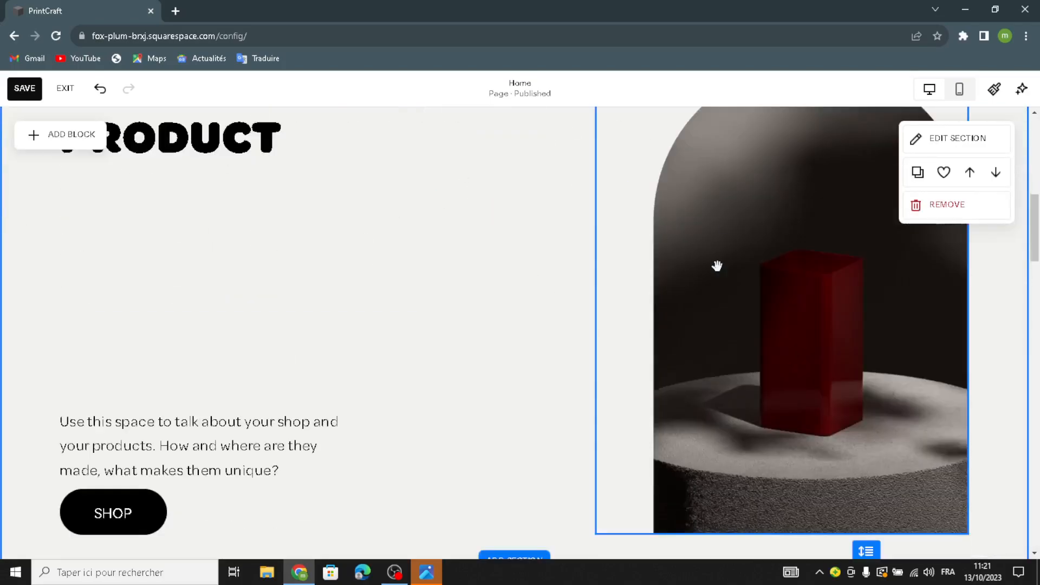
click(728, 211)
key(Delete)
- Add an Image block to the "Shop our product" section and move it to the empty area beside the heading
scroll(215, 222, up, 1)
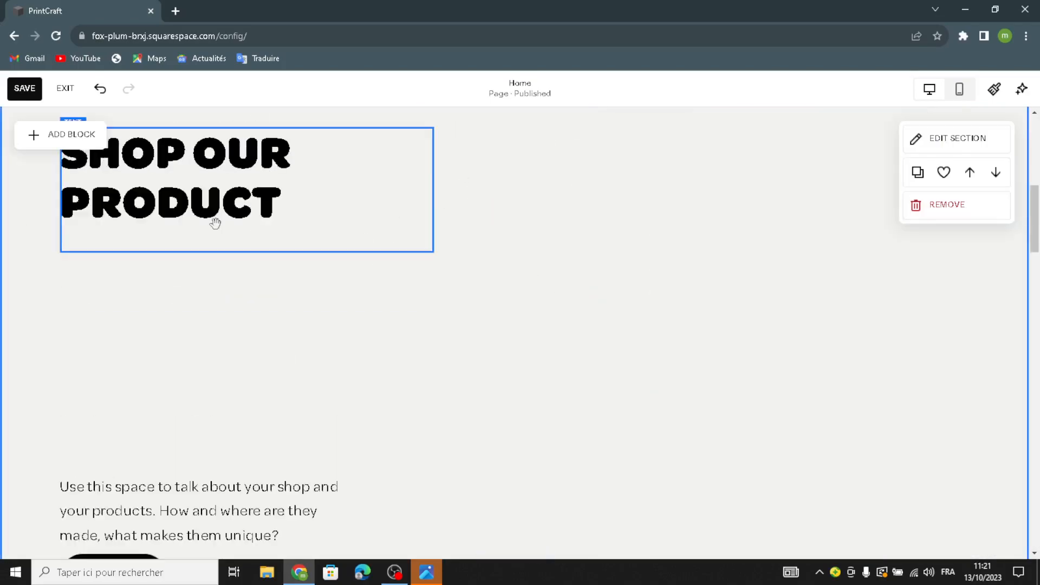
click(58, 139)
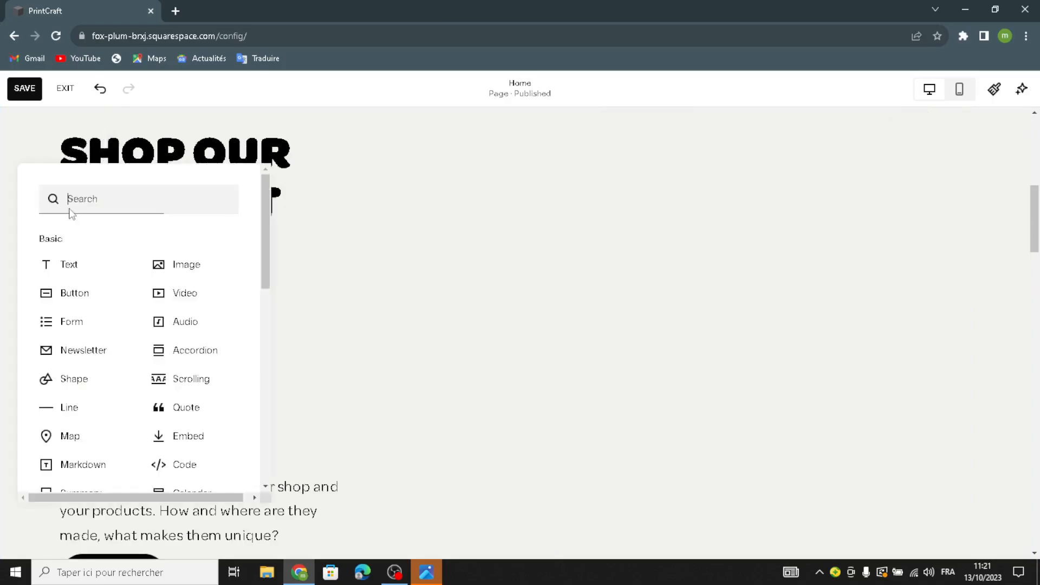
click(162, 272)
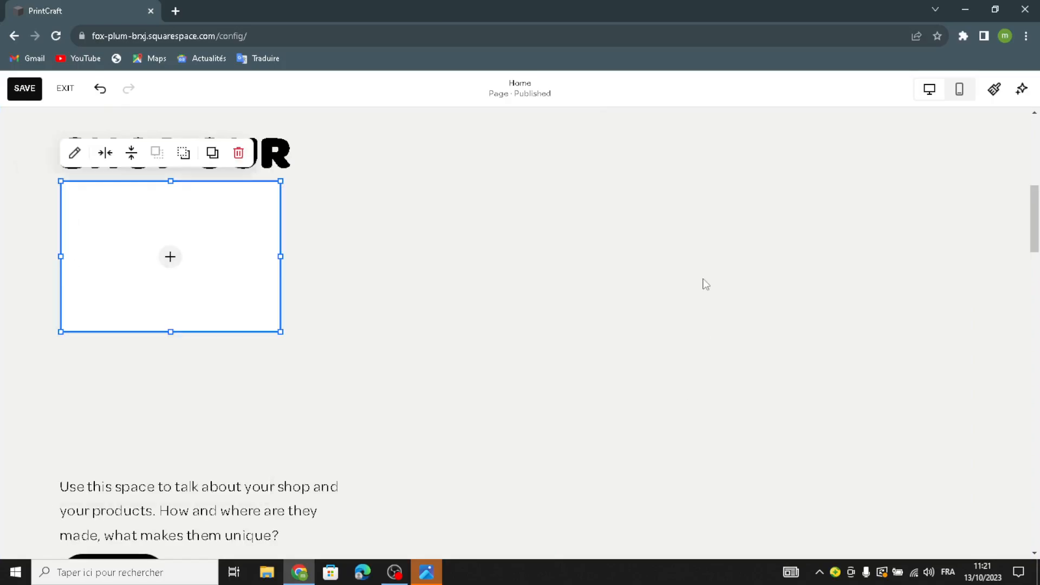
drag(401, 335, 747, 240)
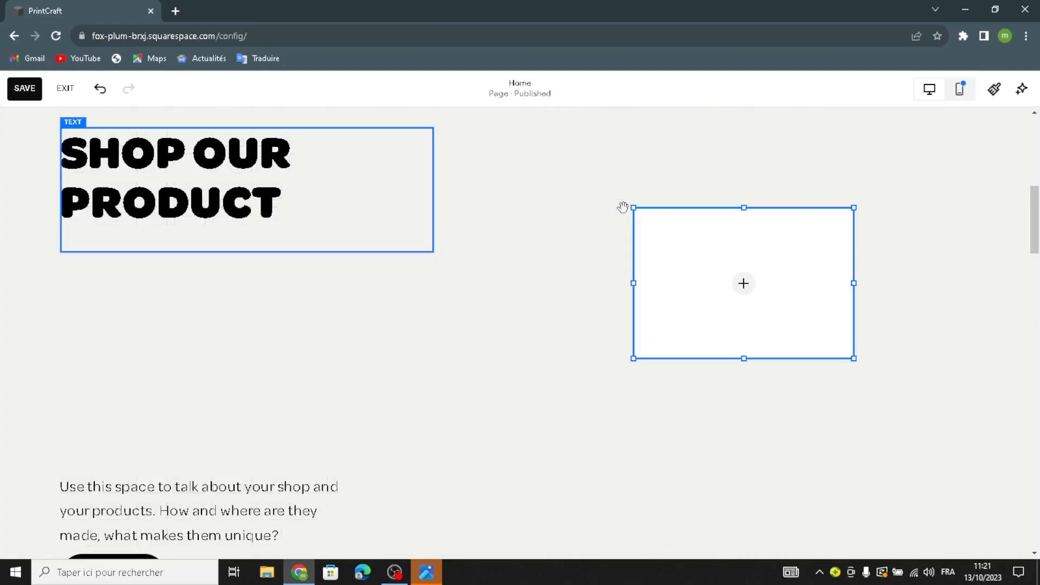
- Enlarge the empty image block to span from beside the heading to the page's right edge, reaching up to the sale banner
drag(630, 203, 490, 99)
scroll(715, 324, down, 2)
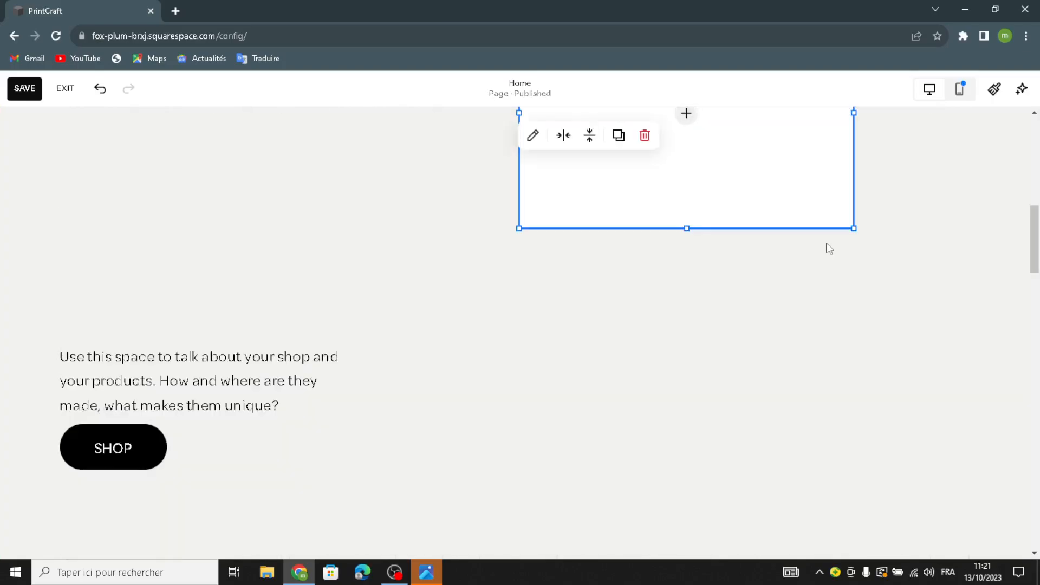
drag(852, 230, 1018, 412)
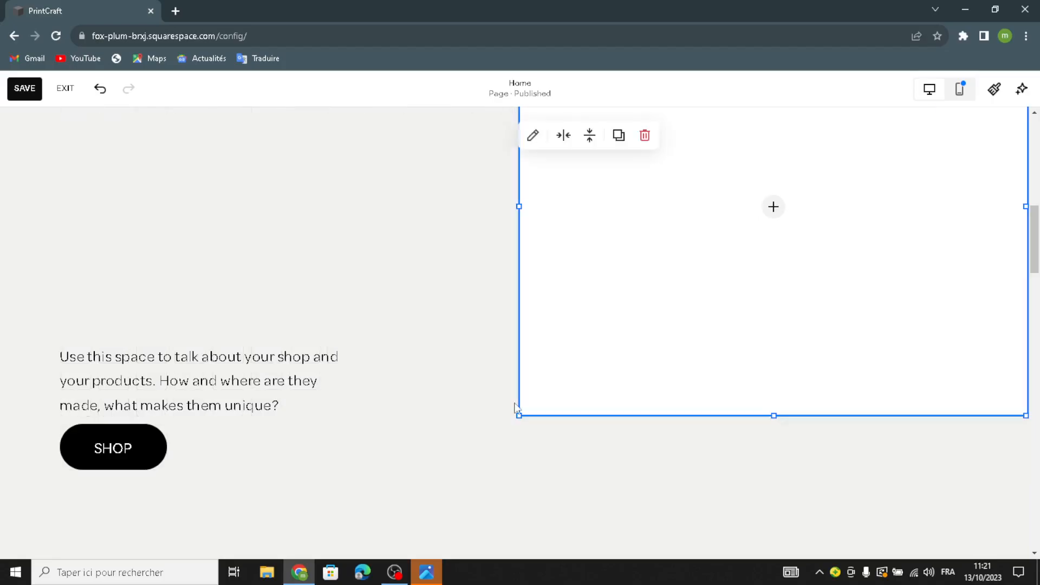
drag(519, 415, 461, 453)
scroll(534, 352, up, 4)
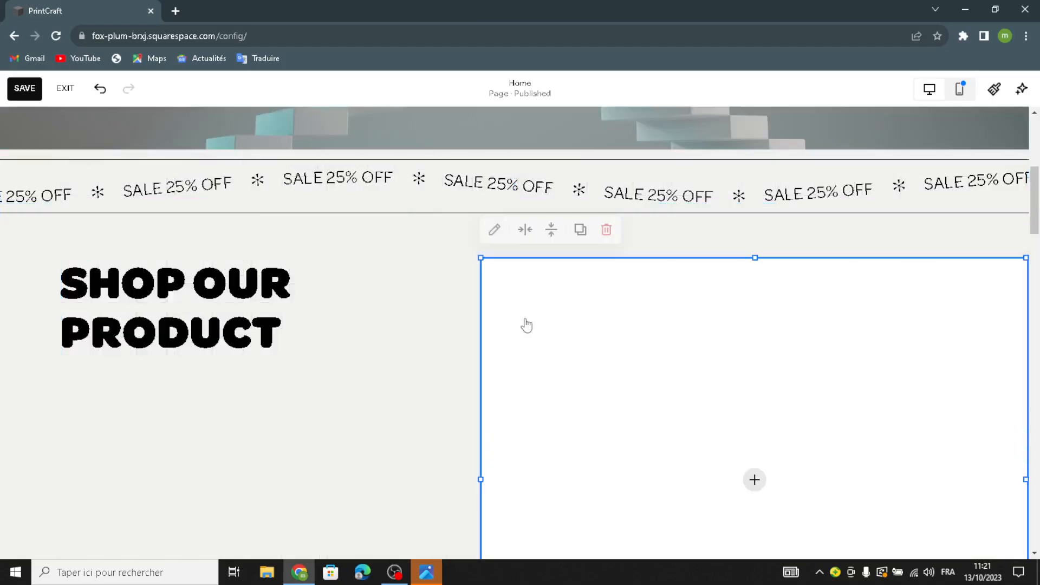
drag(443, 218, 431, 224)
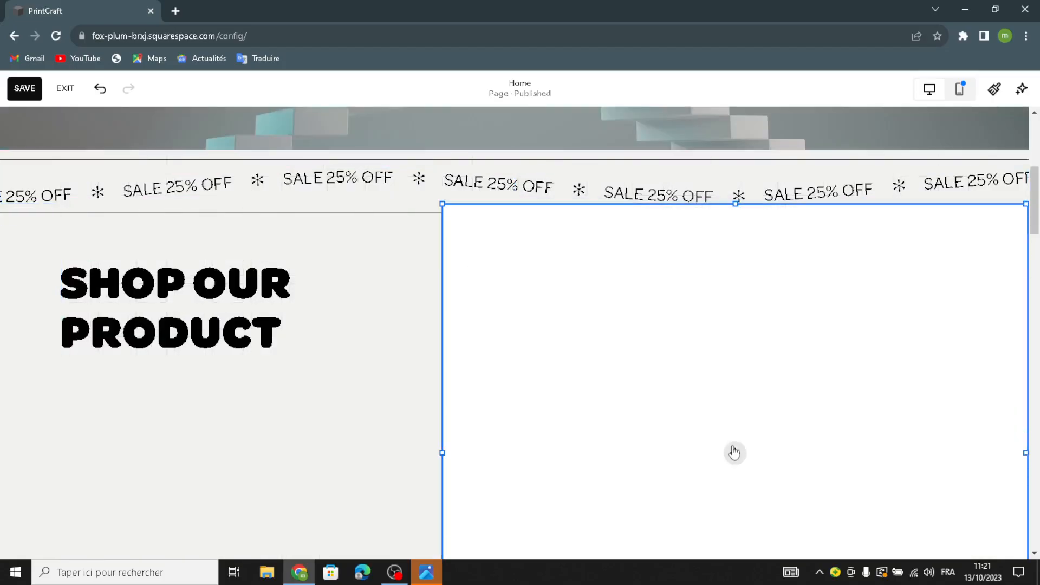
- Fill the empty image block with the laptop and potted plant illustration from the free images, searching for "3D printable designs"
scroll(732, 433, down, 2)
click(735, 325)
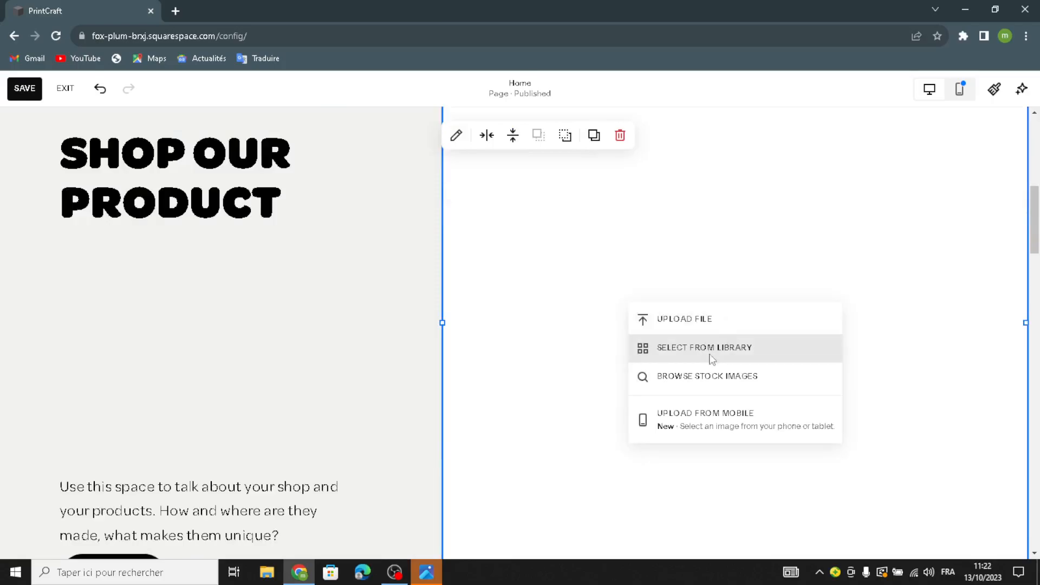
click(712, 357)
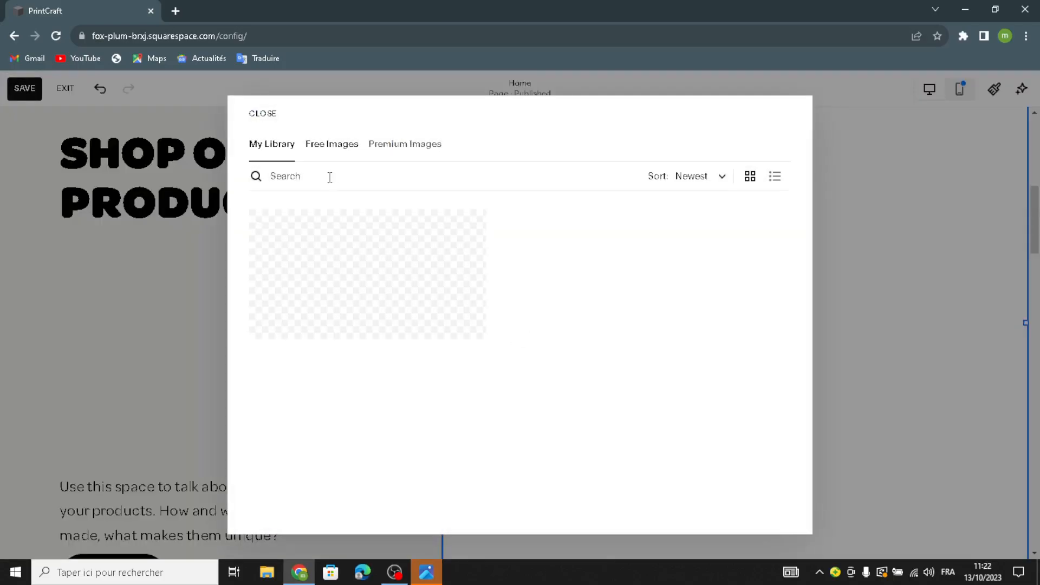
click(331, 144)
click(330, 177)
text(3D)
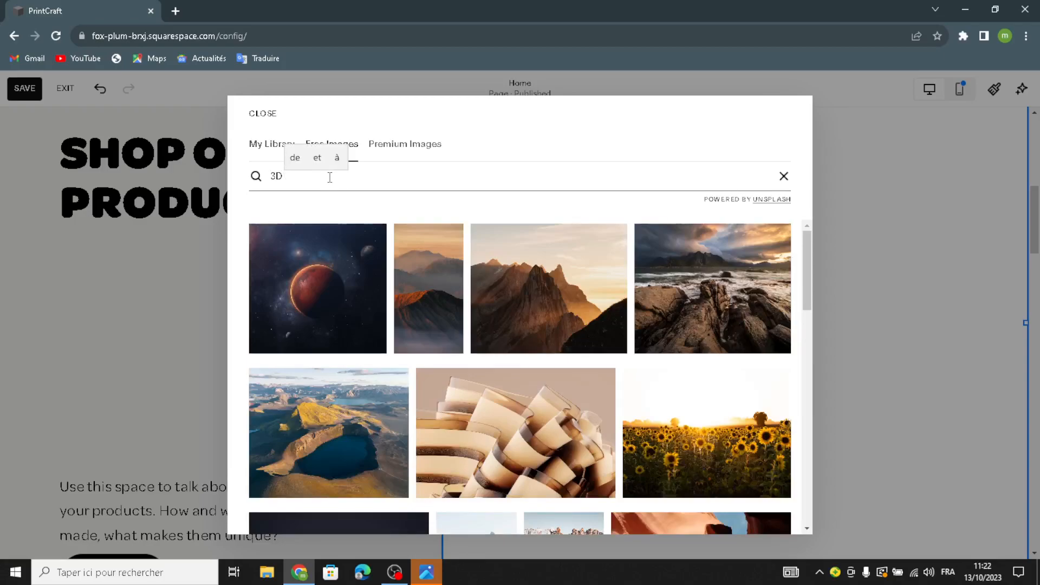
text( prin)
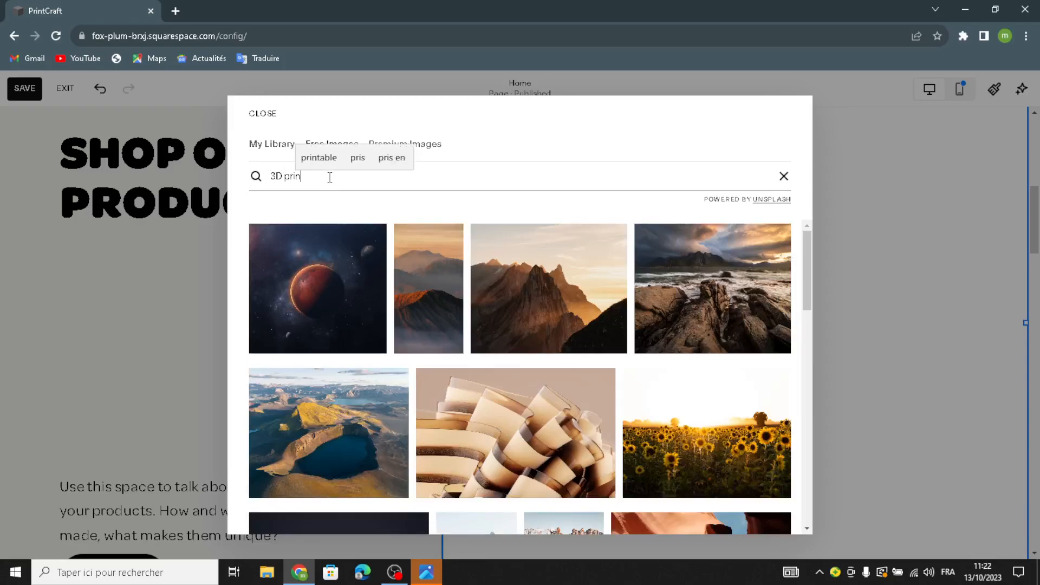
text(table )
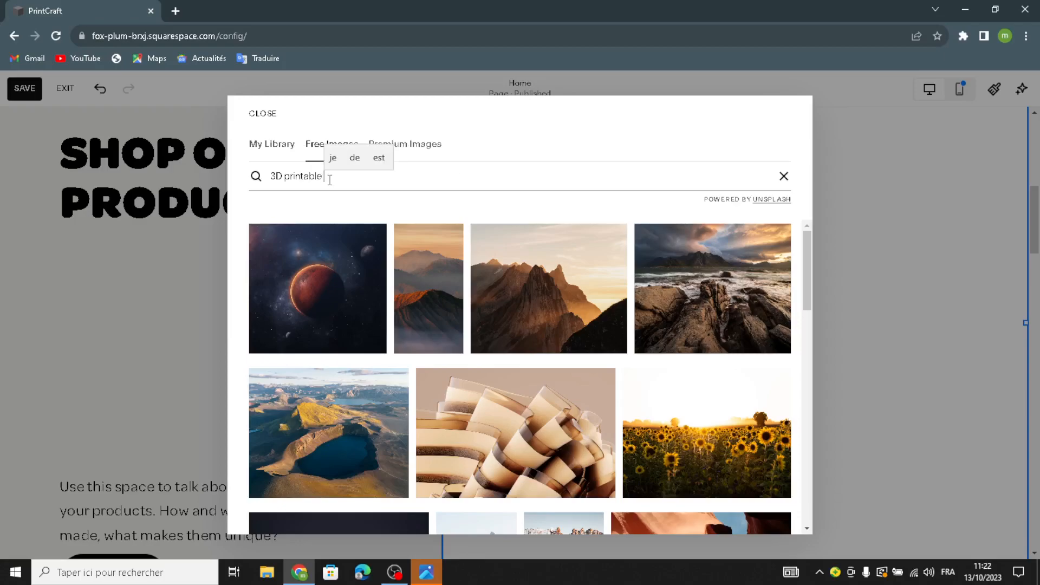
text(designs)
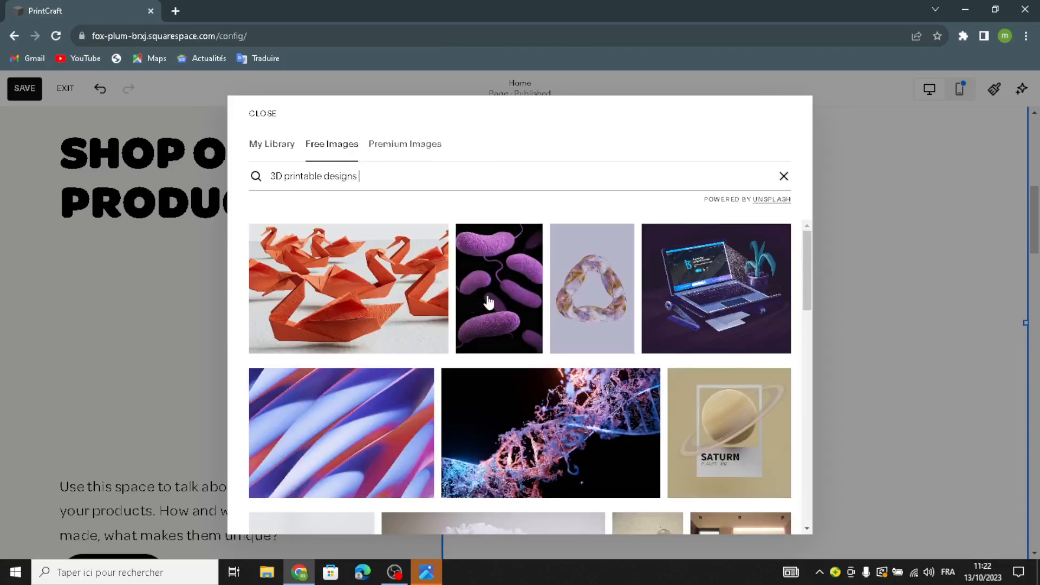
click(732, 304)
click(596, 400)
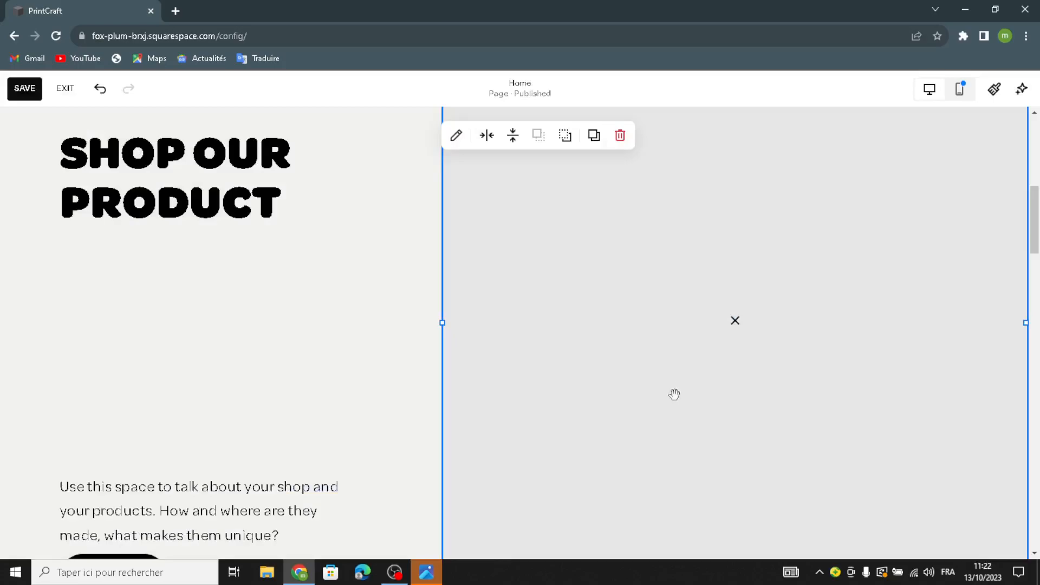
- Move the shop description paragraph up to sit directly beneath the "Shop our product" heading
scroll(667, 404, down, 1)
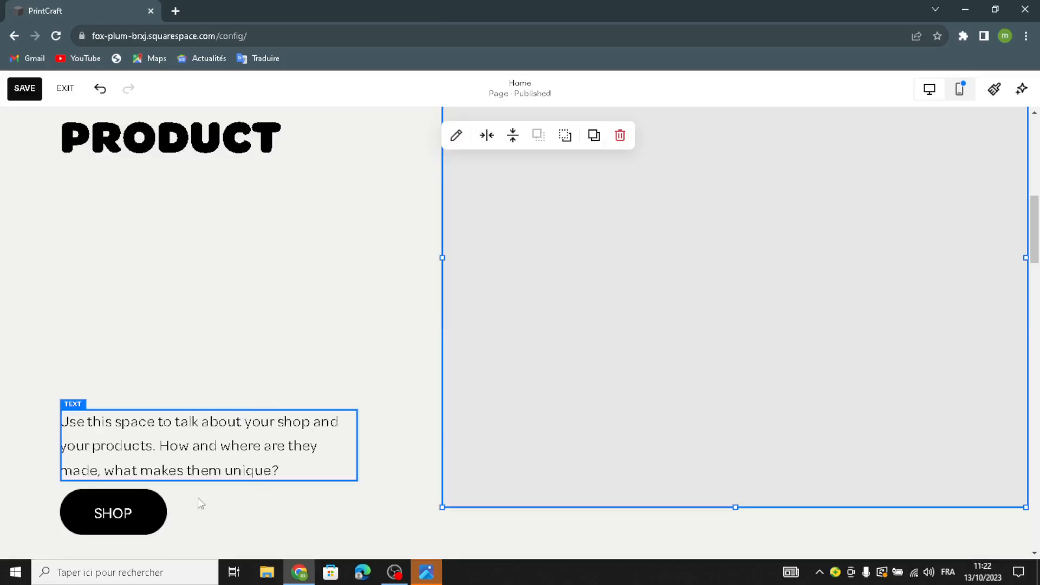
drag(204, 430, 219, 283)
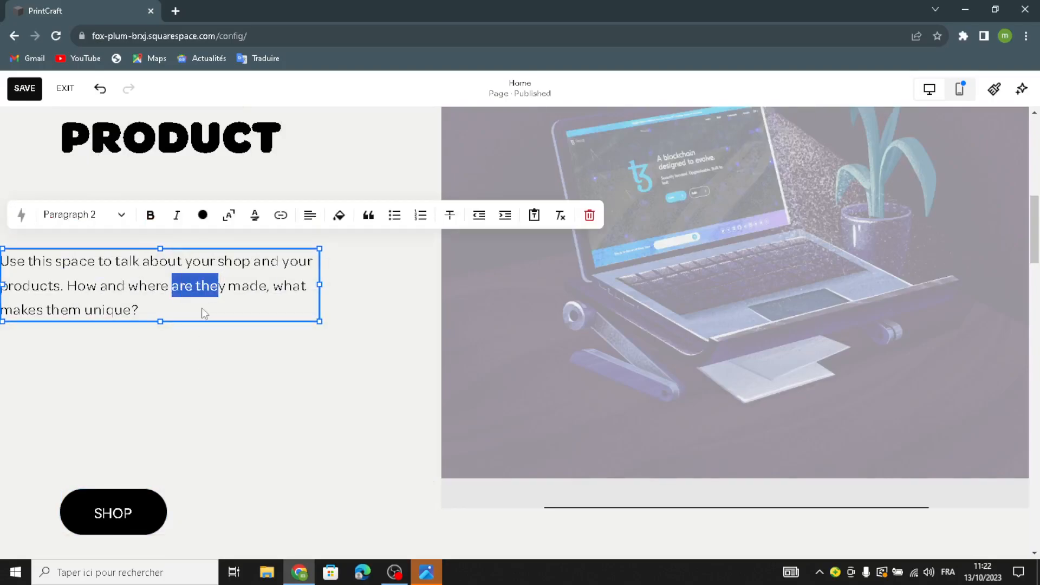
click(201, 361)
drag(212, 248, 215, 209)
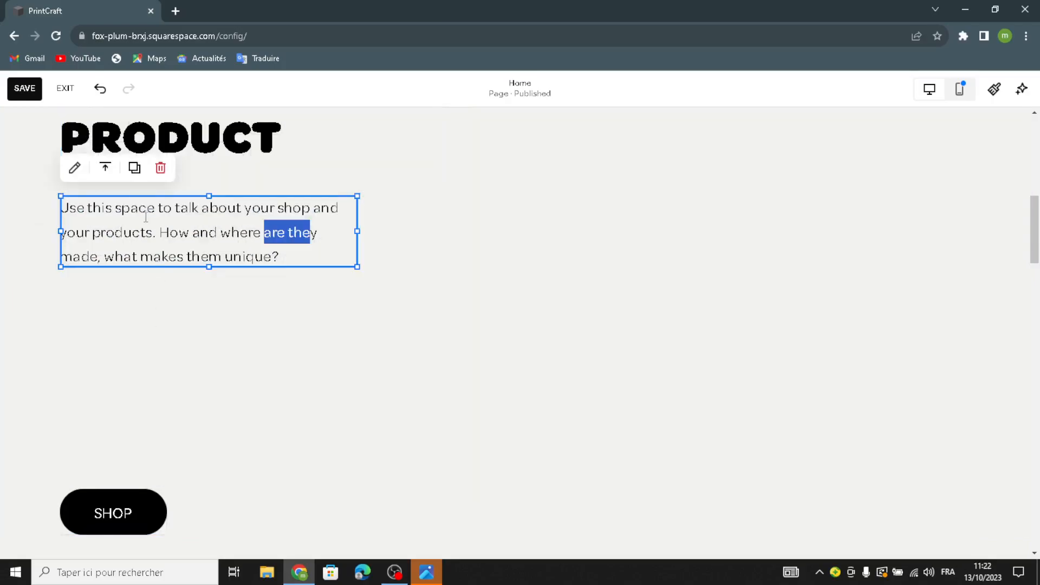
- Format the shop description paragraph as Heading 4
click(75, 167)
click(121, 169)
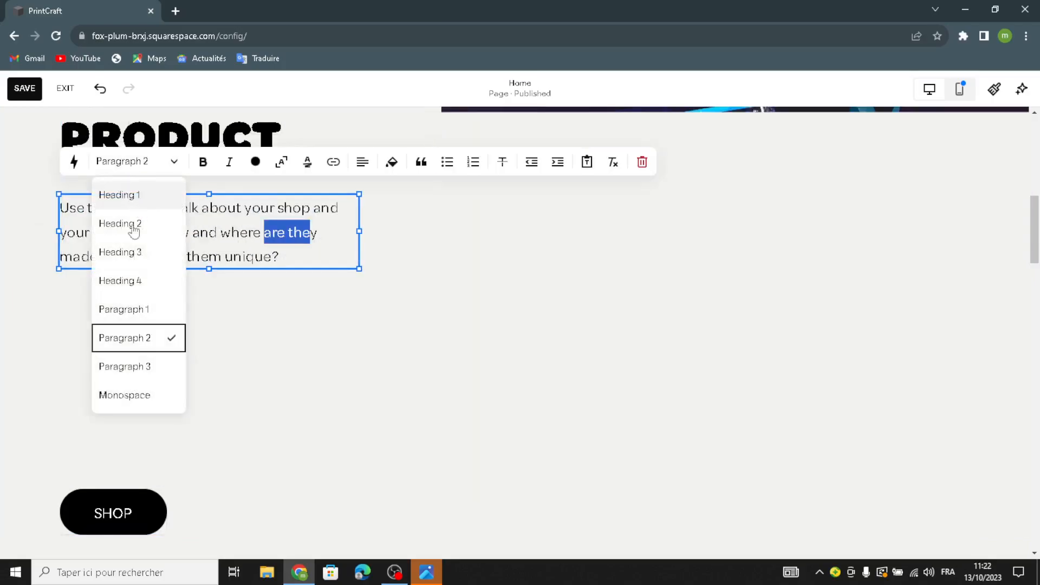
click(142, 281)
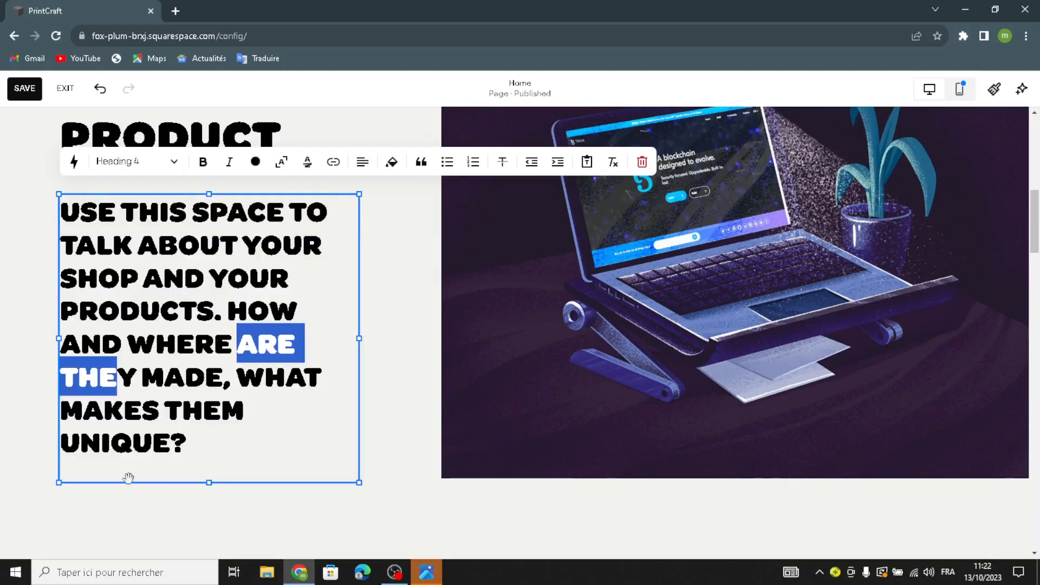
- Reposition the SHOP button just below the enlarged description text, slightly indented from the text's left edge
scroll(190, 507, down, 3)
click(214, 403)
drag(111, 527, 176, 349)
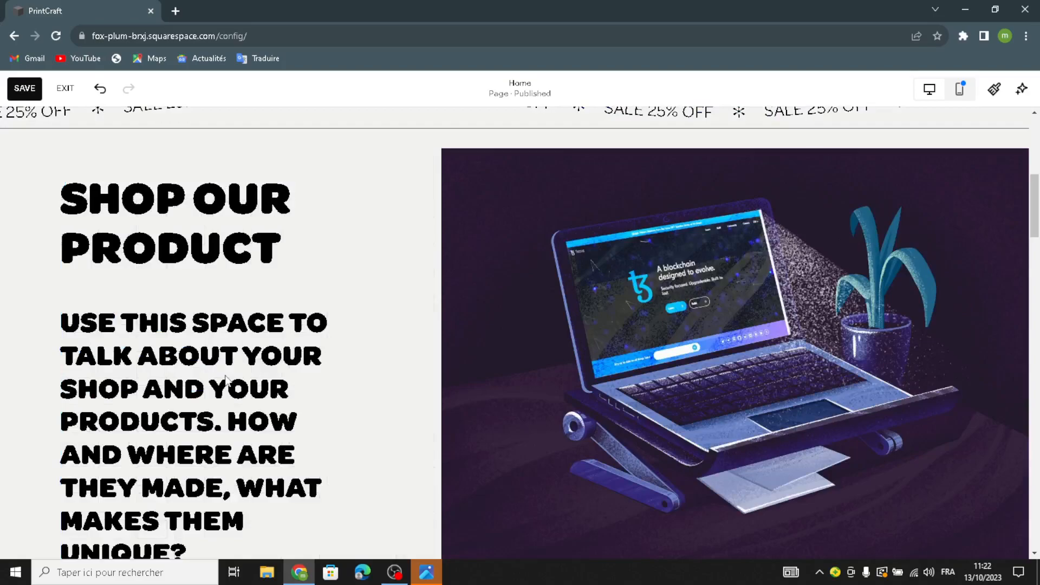
- Apply the angular tile art, the last design in the art gallery, as the "Shop our product" section's background
scroll(464, 436, down, 4)
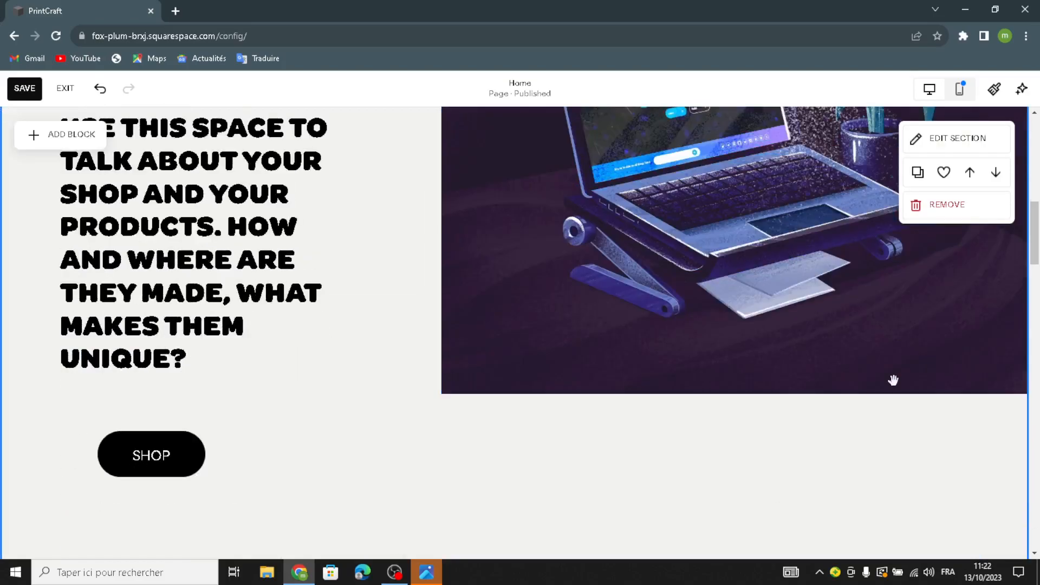
click(921, 138)
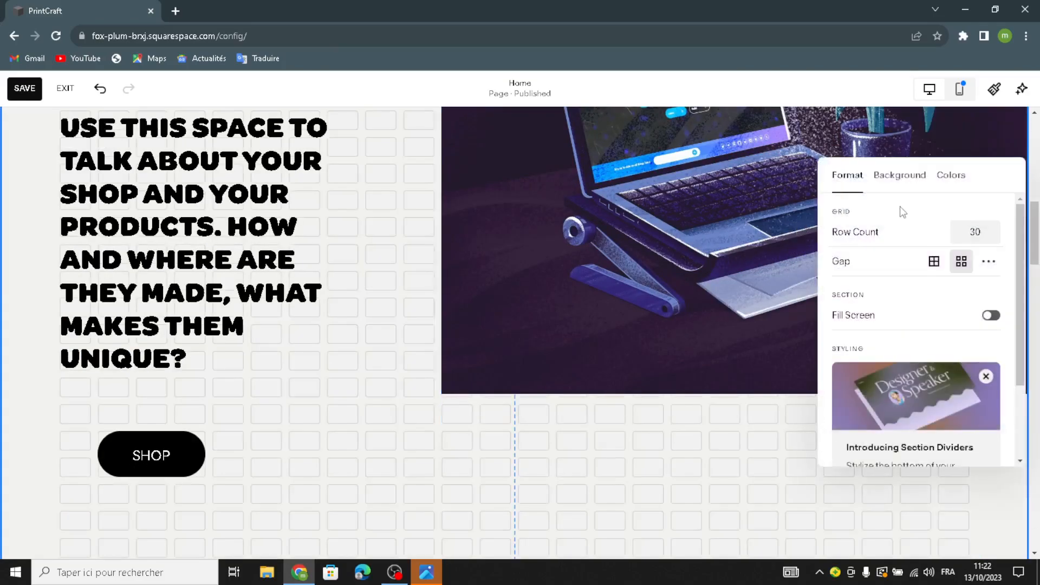
click(898, 184)
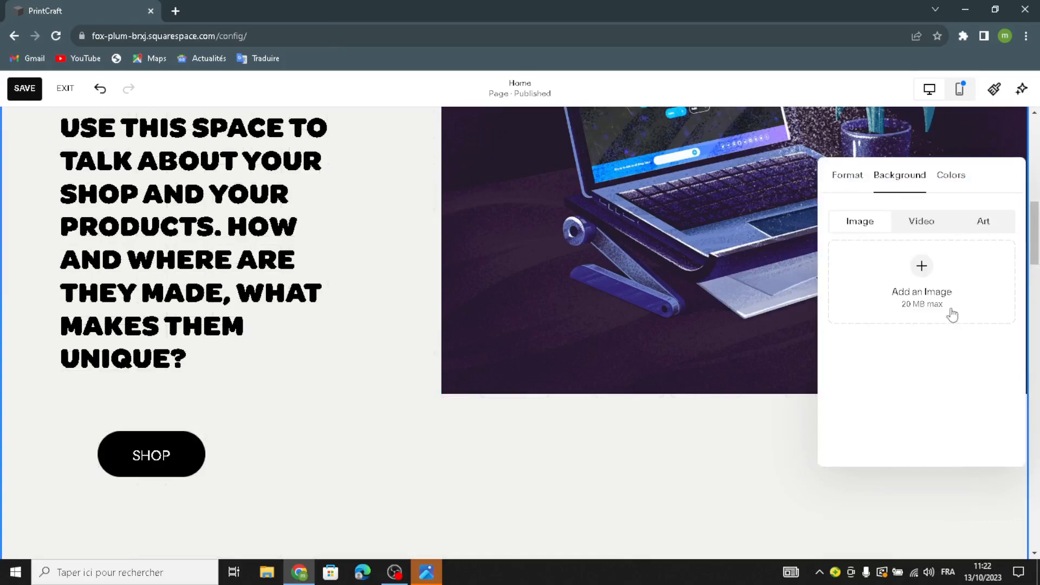
click(982, 221)
scroll(954, 341, down, 5)
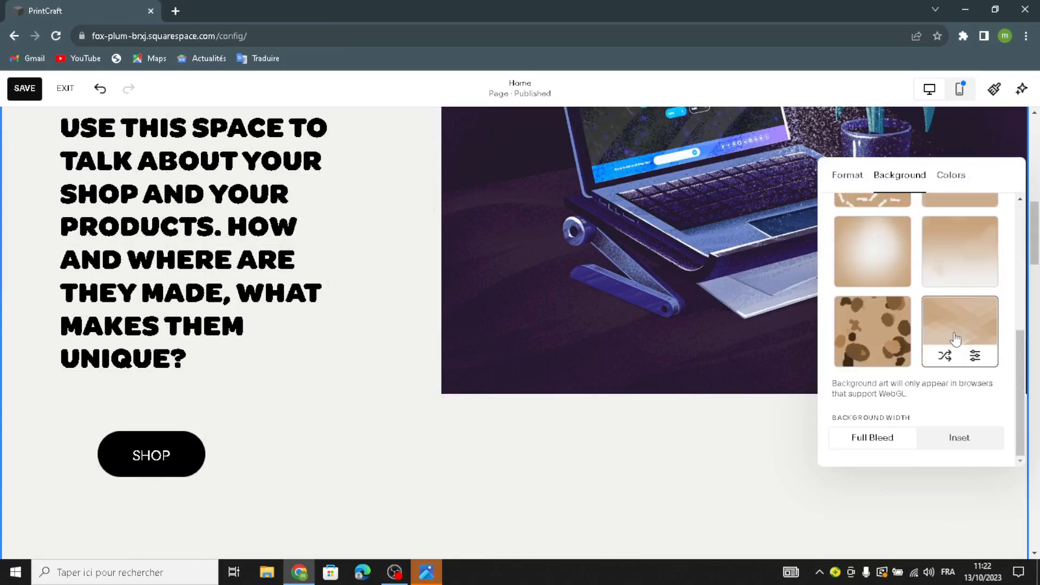
click(959, 340)
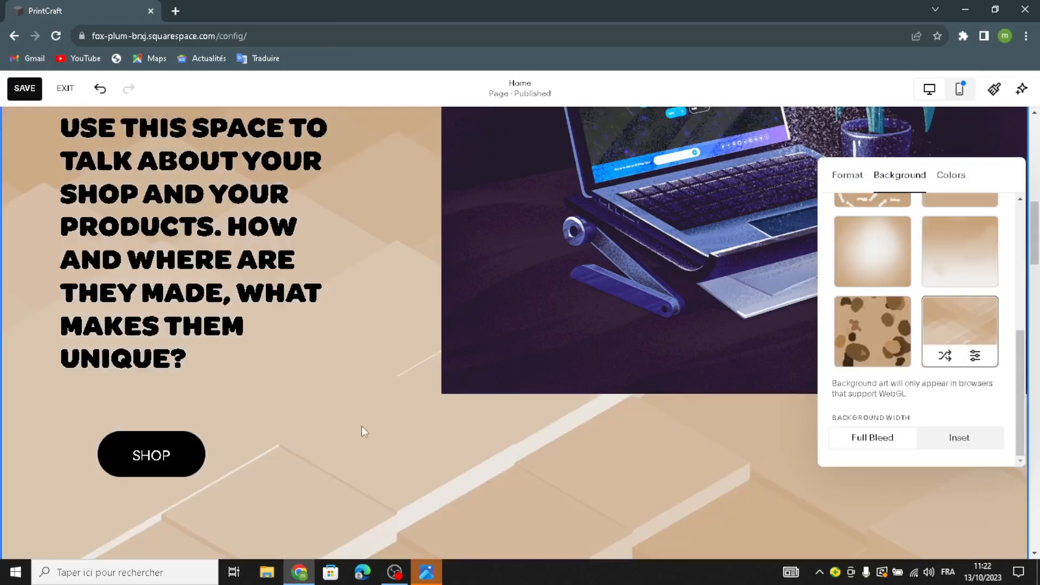
click(382, 427)
- Move the laptop image lower in the "Shop our product" section, keeping it against the page's right edge
scroll(385, 427, up, 4)
scroll(385, 426, down, 7)
scroll(495, 332, up, 4)
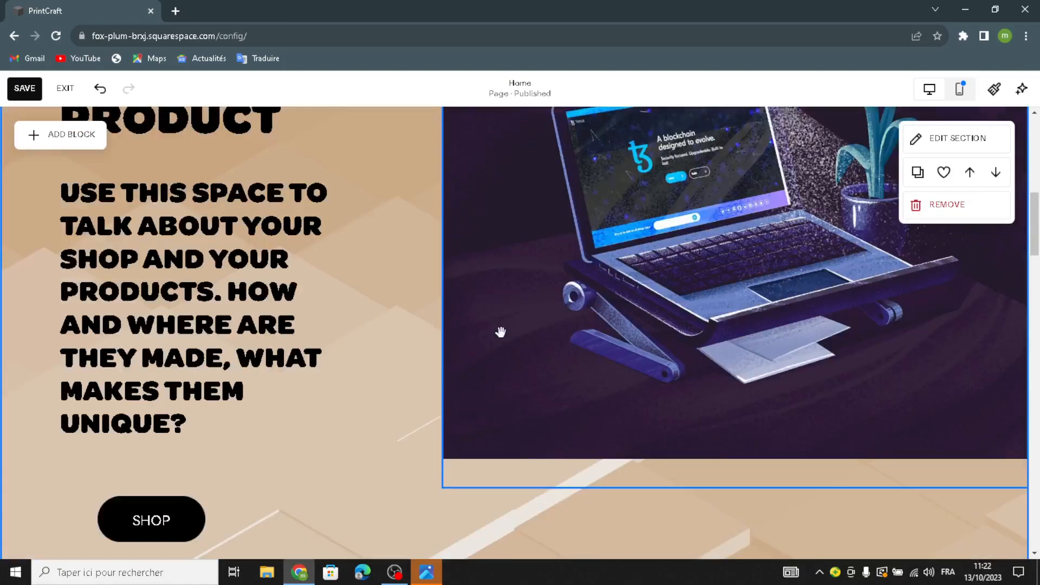
drag(547, 333, 529, 411)
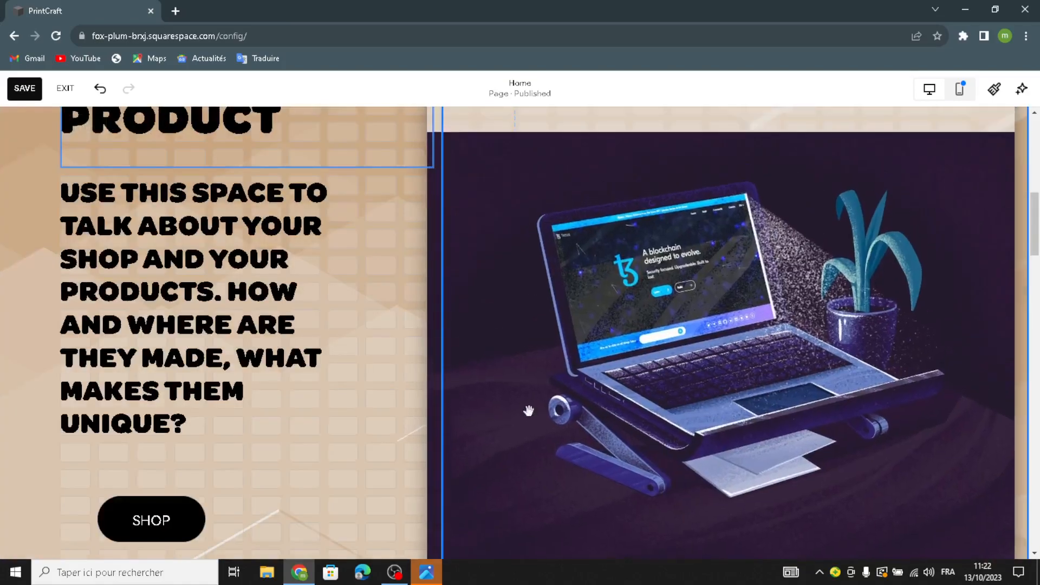
drag(345, 410, 443, 406)
scroll(443, 406, down, 5)
drag(547, 262, 526, 309)
scroll(306, 328, up, 4)
- Give the Services section the same angular tile art background
scroll(341, 390, down, 10)
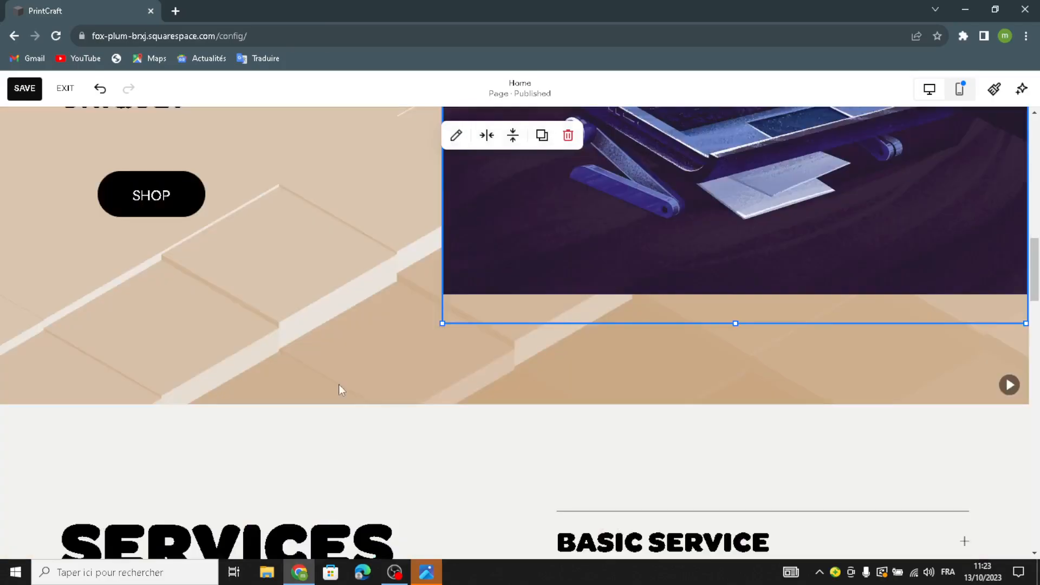
click(306, 410)
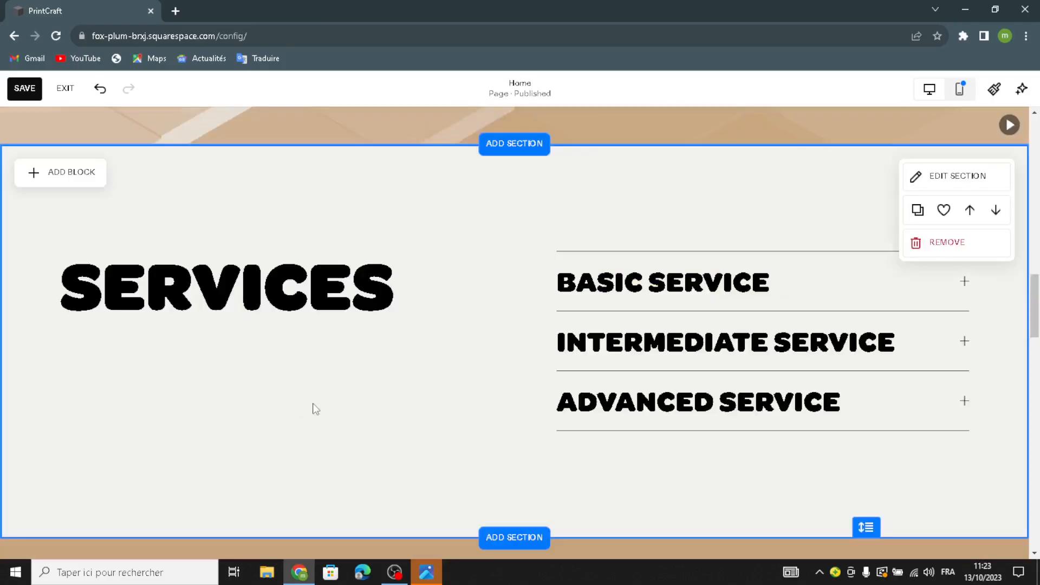
click(980, 176)
click(912, 240)
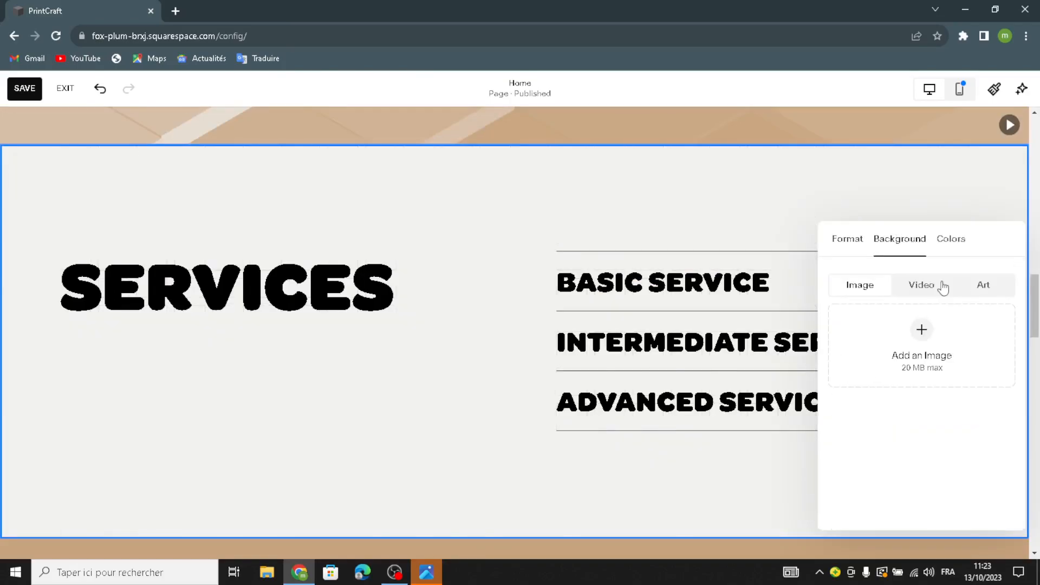
click(983, 285)
scroll(956, 421, down, 5)
click(957, 411)
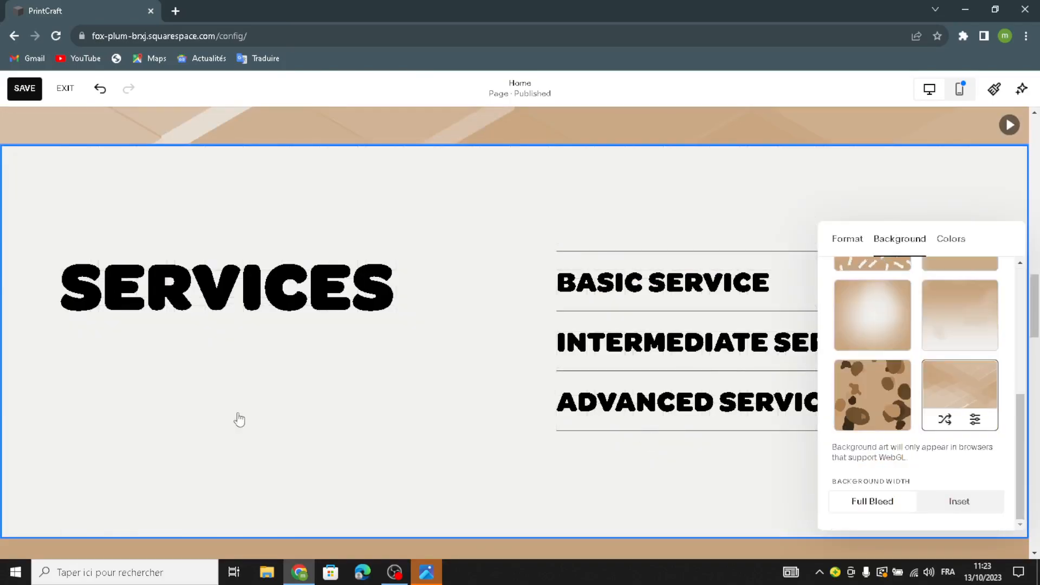
- Give the "Follow us on social" section the same angular tile art background
scroll(238, 417, down, 10)
click(274, 421)
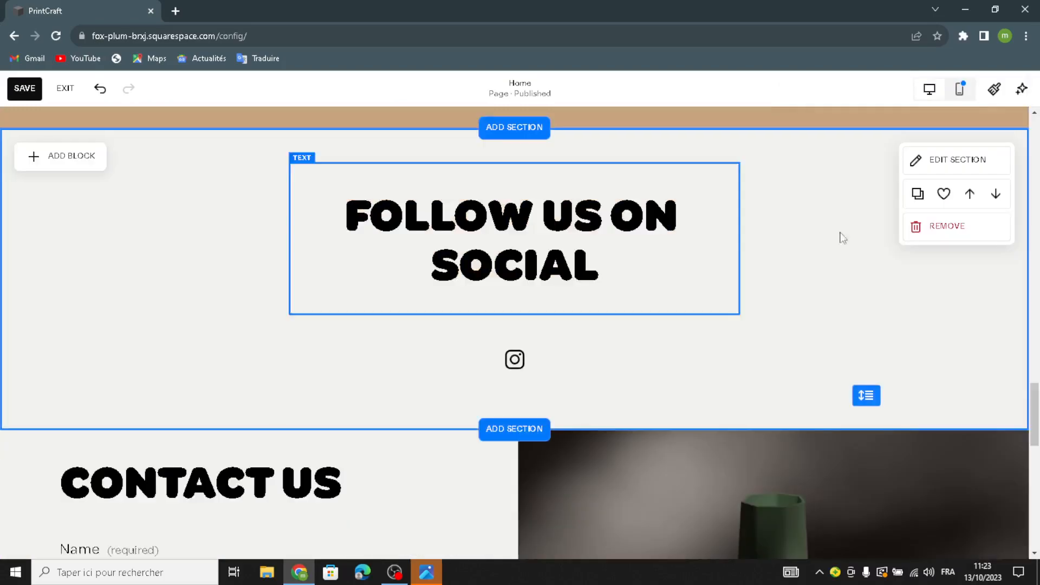
click(940, 162)
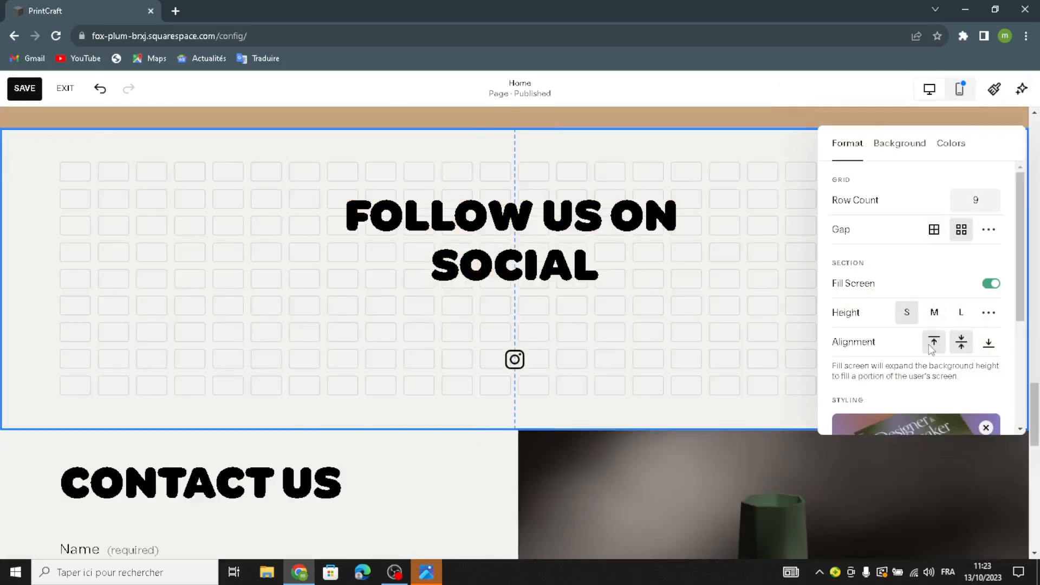
click(913, 151)
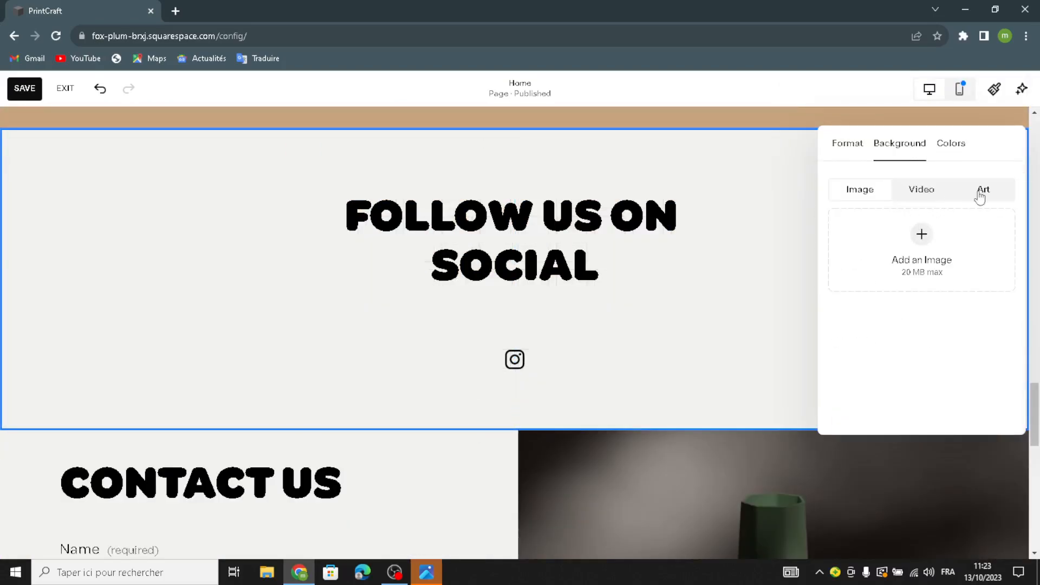
click(969, 214)
scroll(928, 350, down, 3)
click(955, 322)
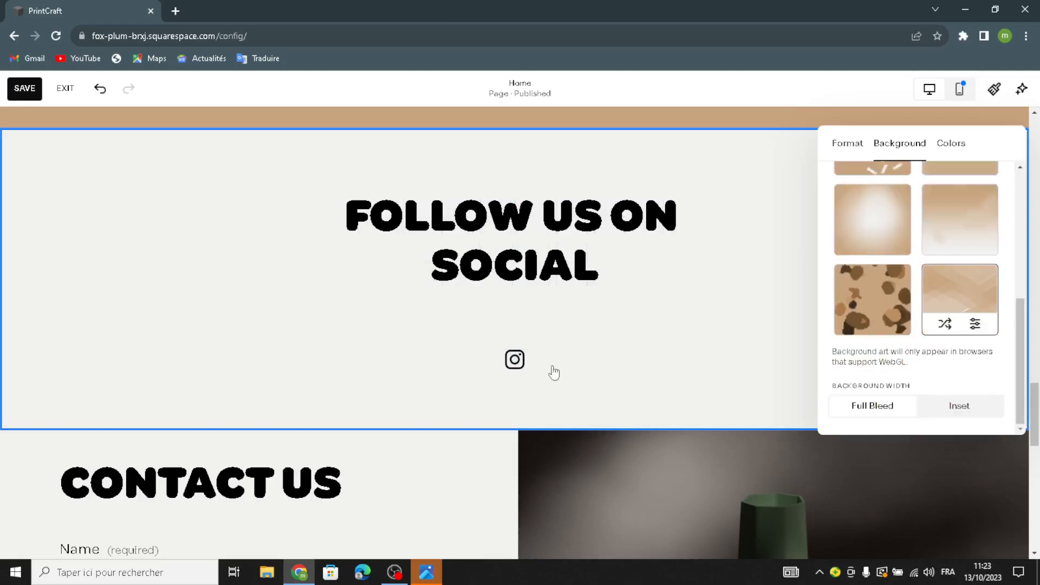
- Delete the green vase photo from the "Contact us" section
scroll(359, 347, down, 6)
click(486, 222)
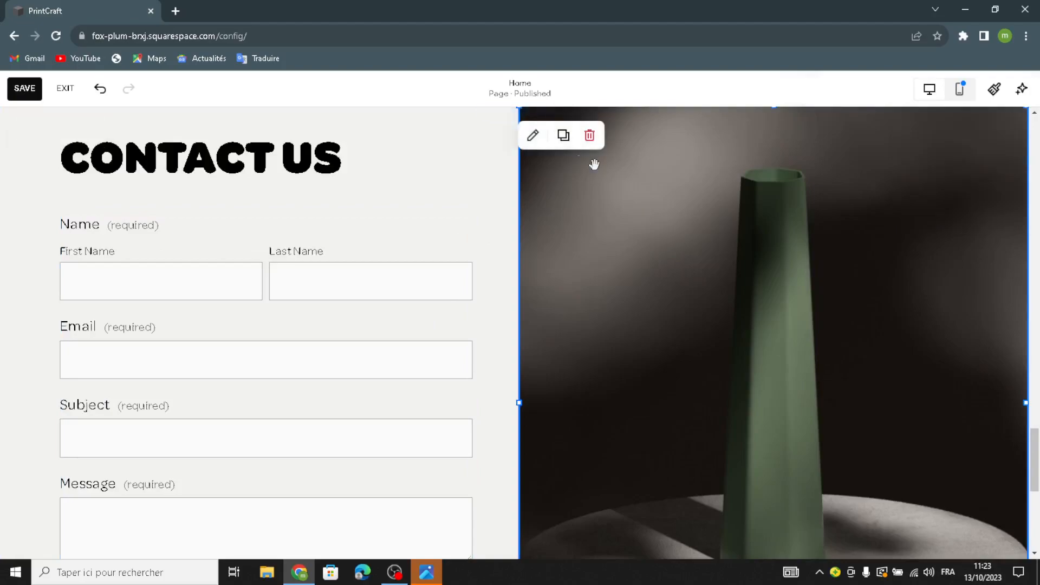
click(589, 135)
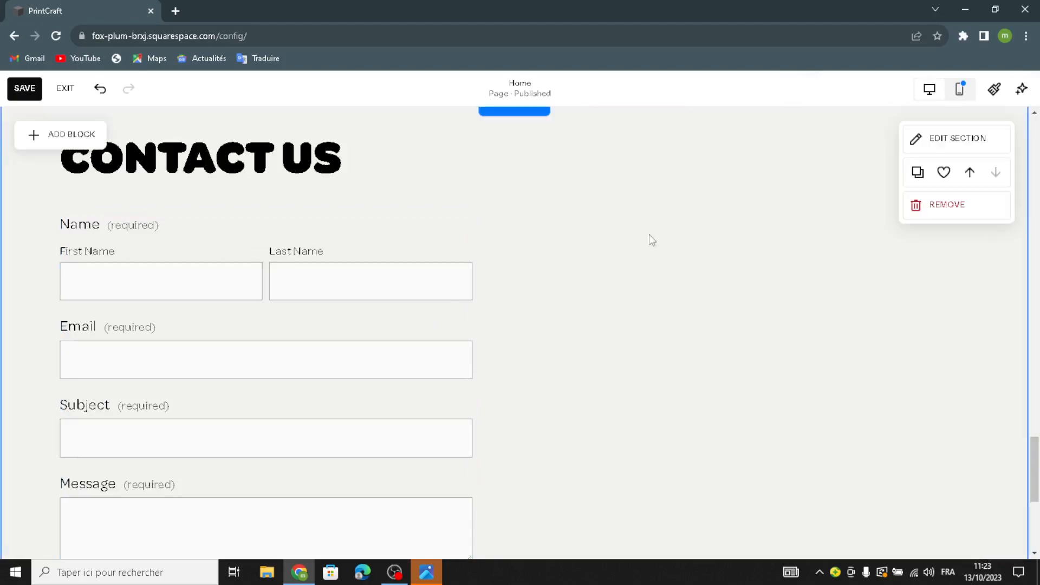
- Add a Map block to the "Contact us" section and move it to the empty area beside the form
click(64, 135)
click(66, 447)
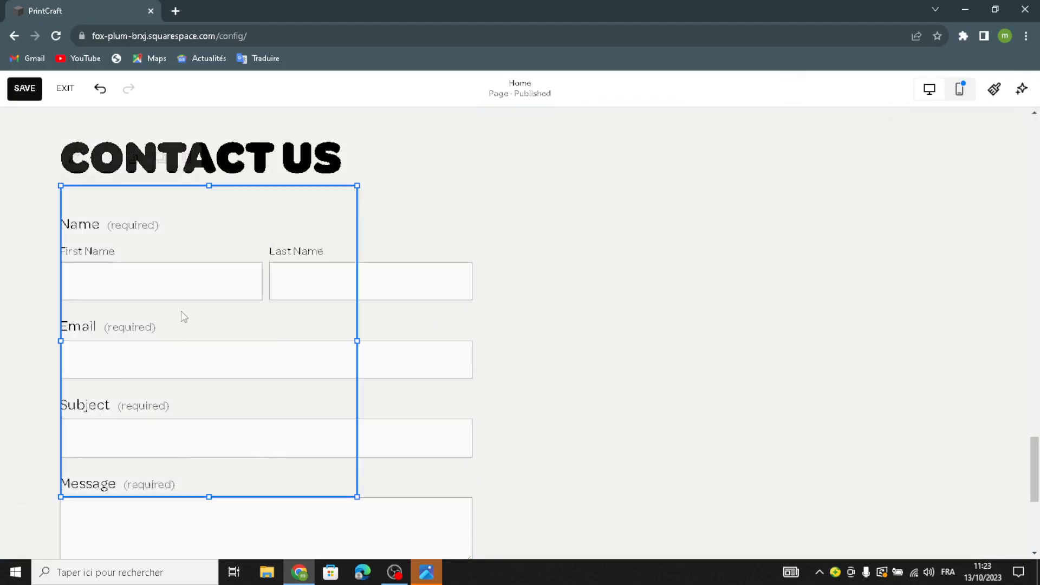
drag(195, 352, 519, 133)
- Enlarge the map block slightly in width and height within the area beside the contact form
scroll(902, 391, down, 3)
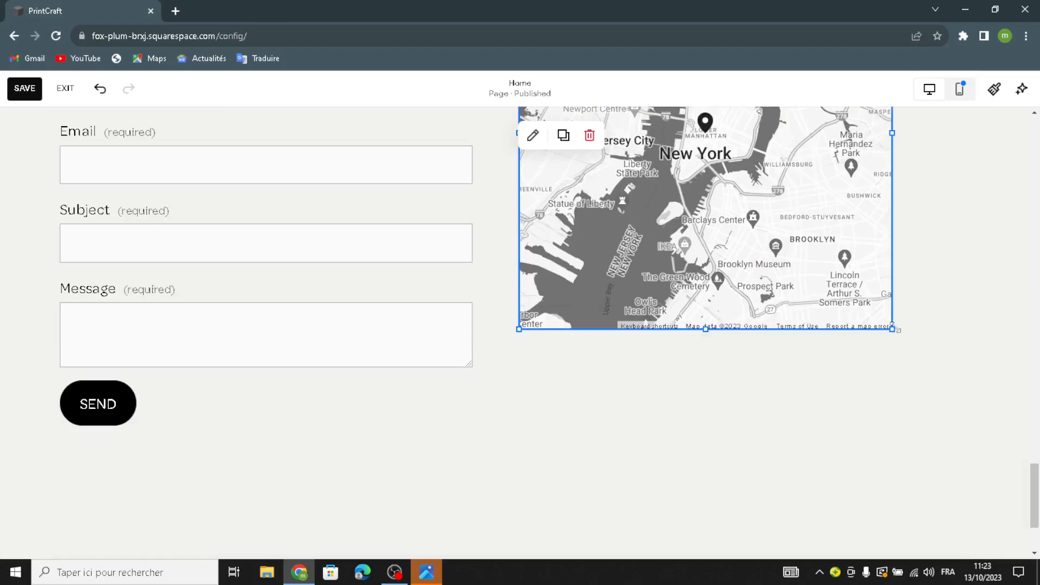
drag(892, 329, 910, 374)
scroll(719, 280, up, 5)
drag(521, 261, 513, 247)
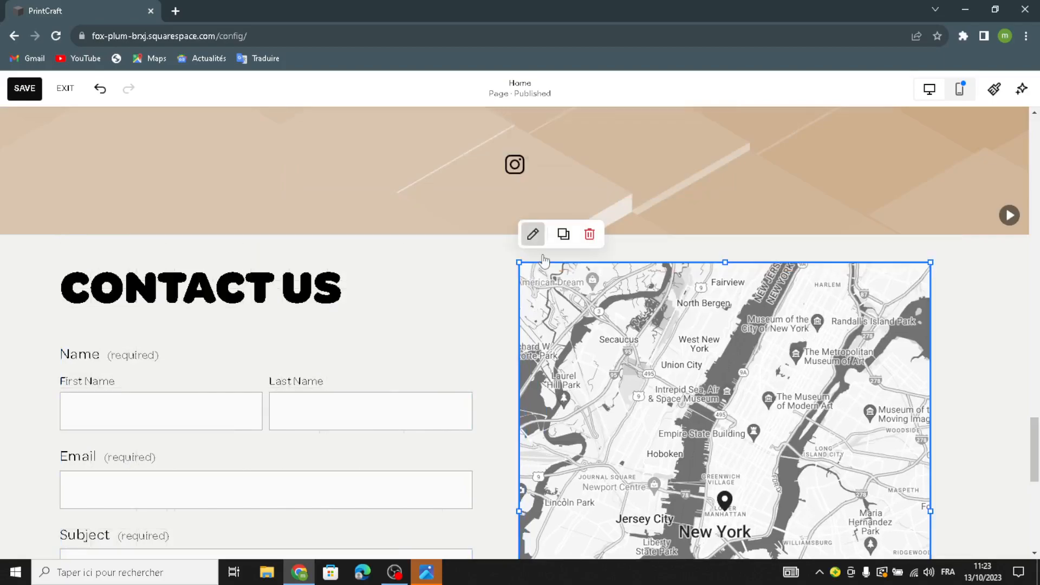
- Change the style of the map block beside the contact form to Satellite
click(532, 234)
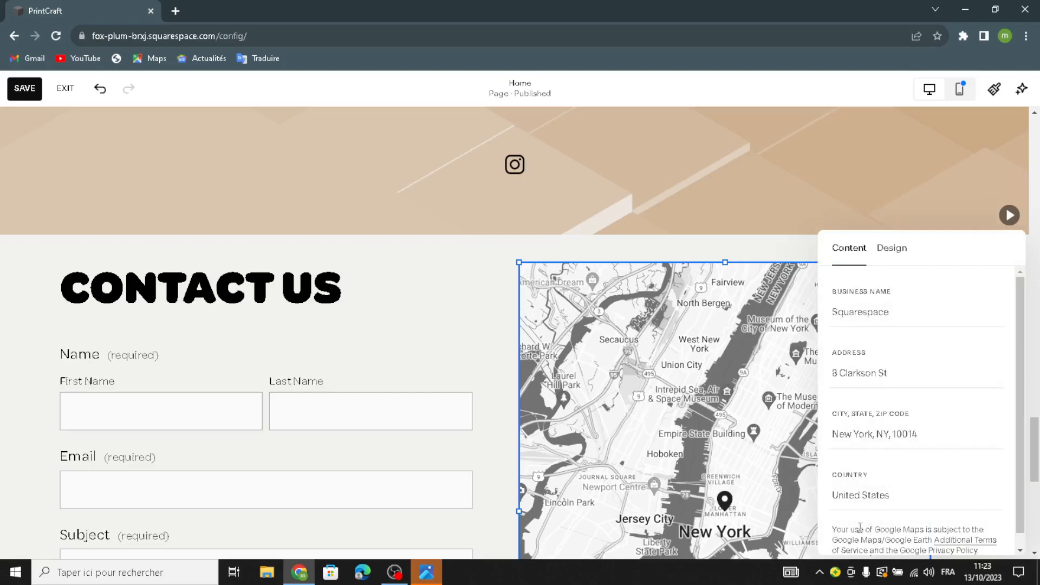
click(892, 250)
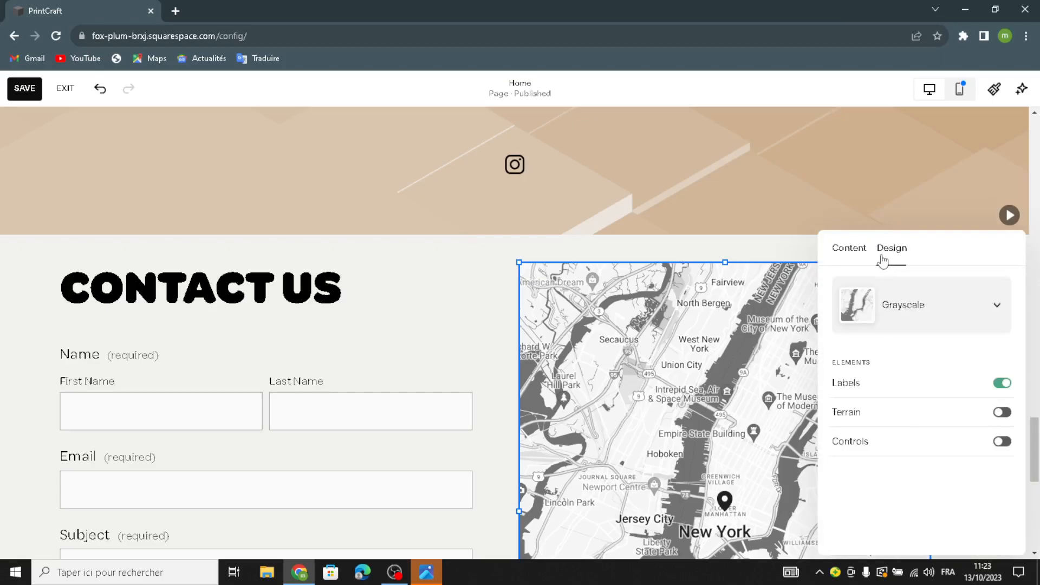
click(903, 301)
click(904, 384)
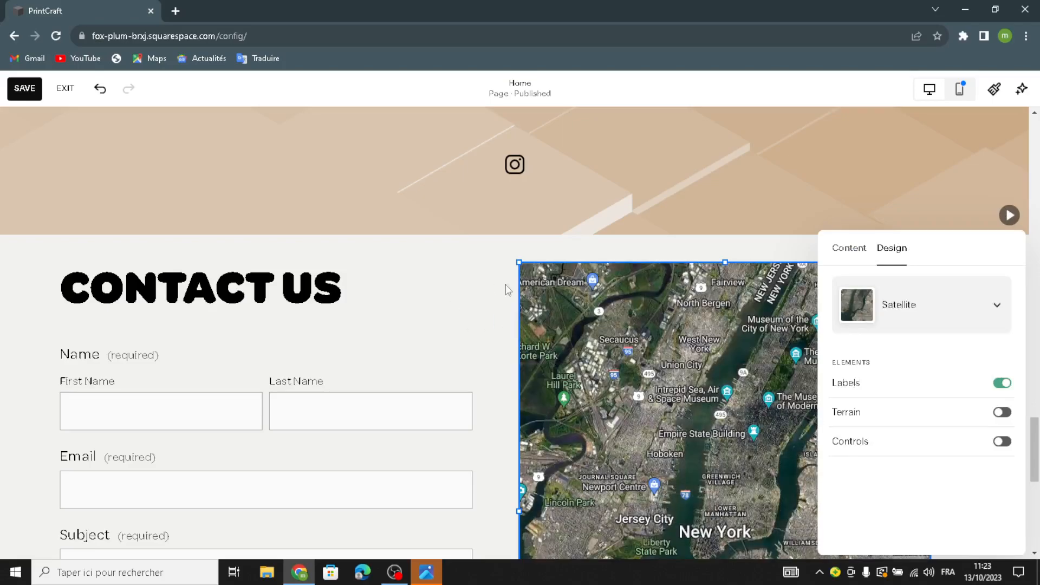
- Give the "Contact us" section the same full-bleed angular tile art background as the social section
scroll(486, 329, down, 5)
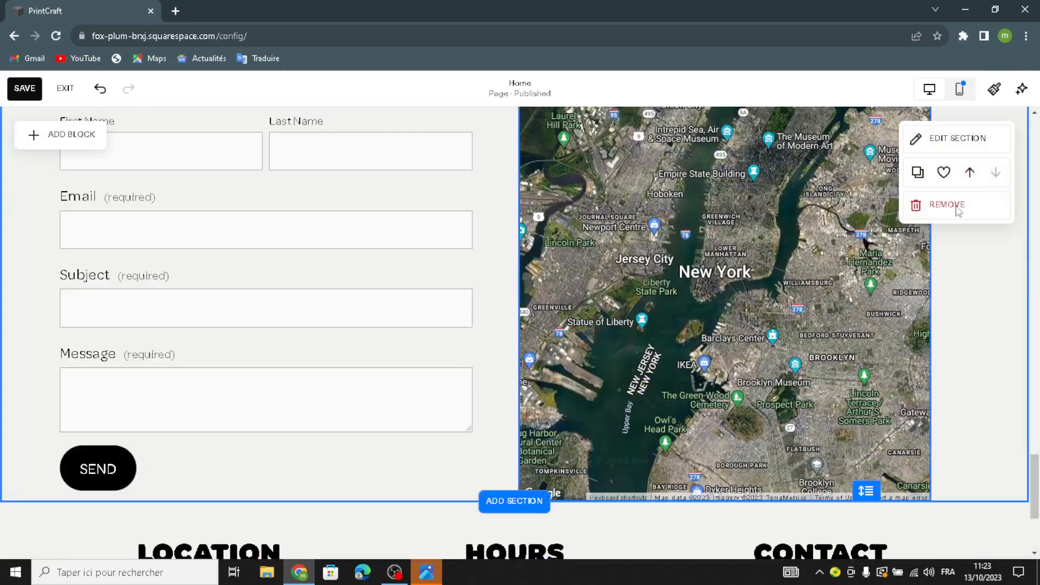
click(953, 137)
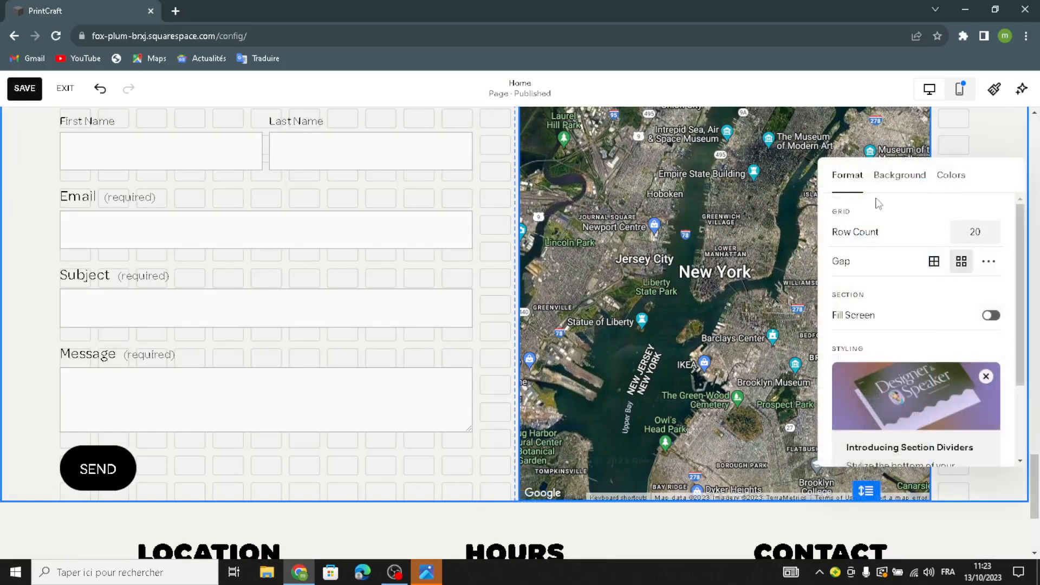
click(899, 175)
click(983, 221)
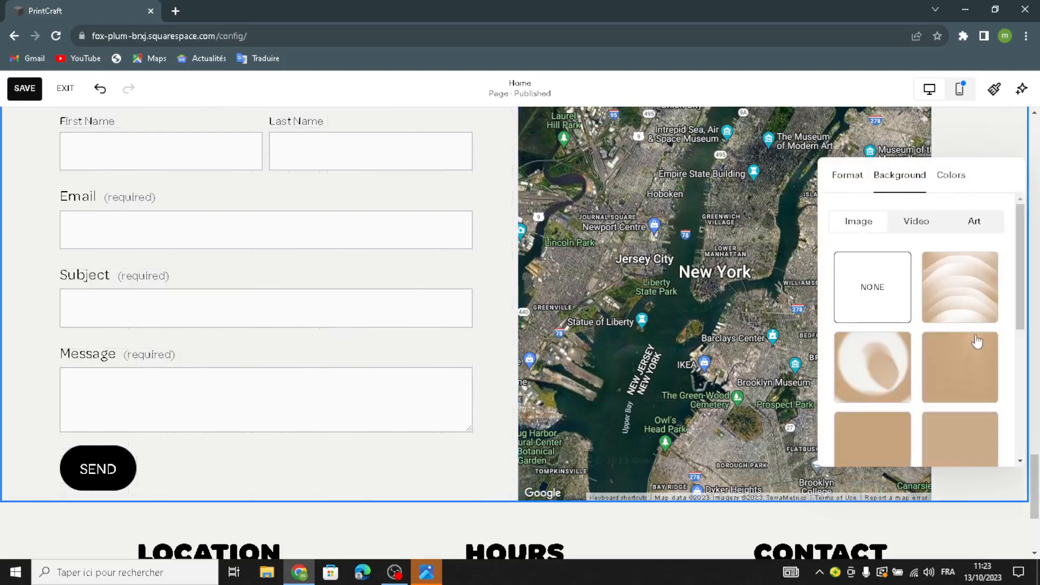
scroll(921, 325, down, 3)
click(959, 322)
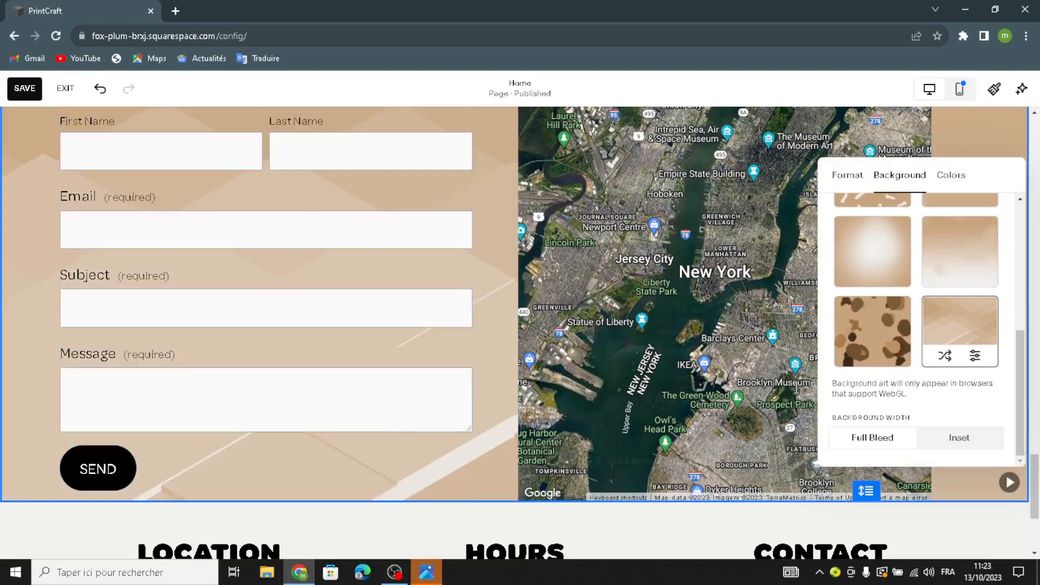
scroll(524, 441, up, 6)
- Apply the angular tile art background to the site footer section containing location, hours and contact details
scroll(504, 449, down, 10)
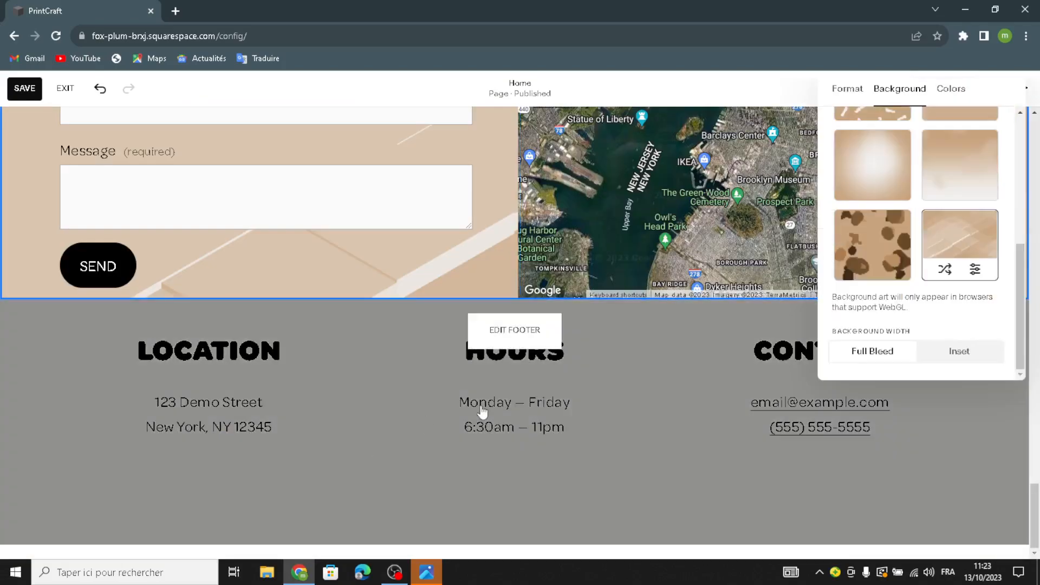
click(514, 329)
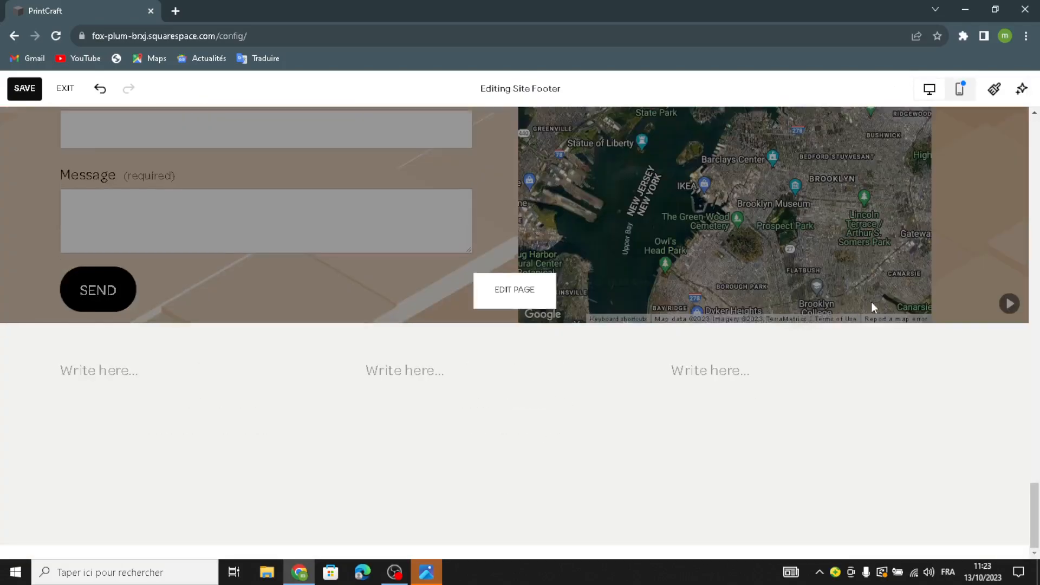
click(956, 330)
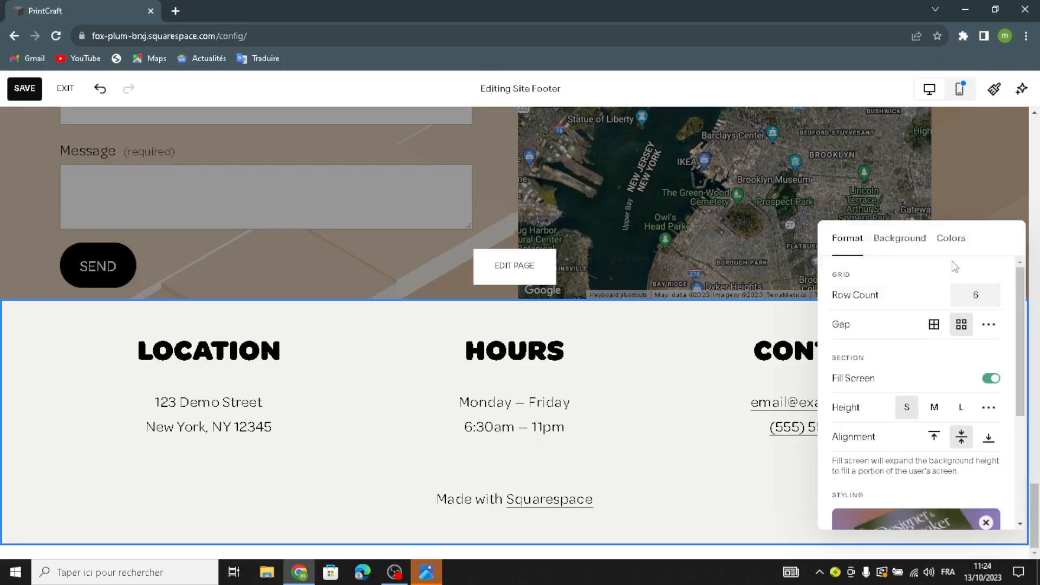
click(905, 240)
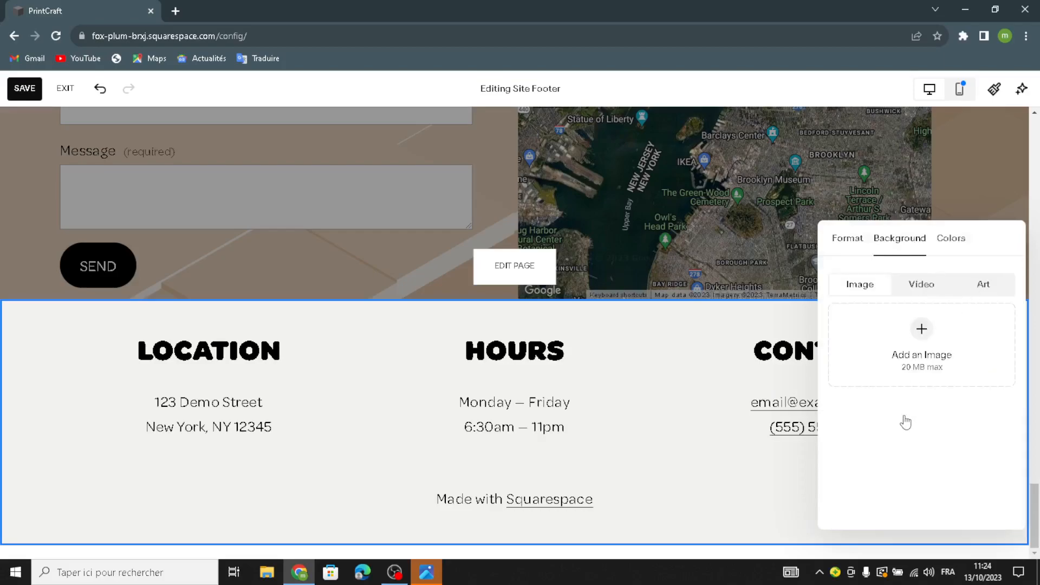
scroll(910, 424, down, 5)
click(954, 394)
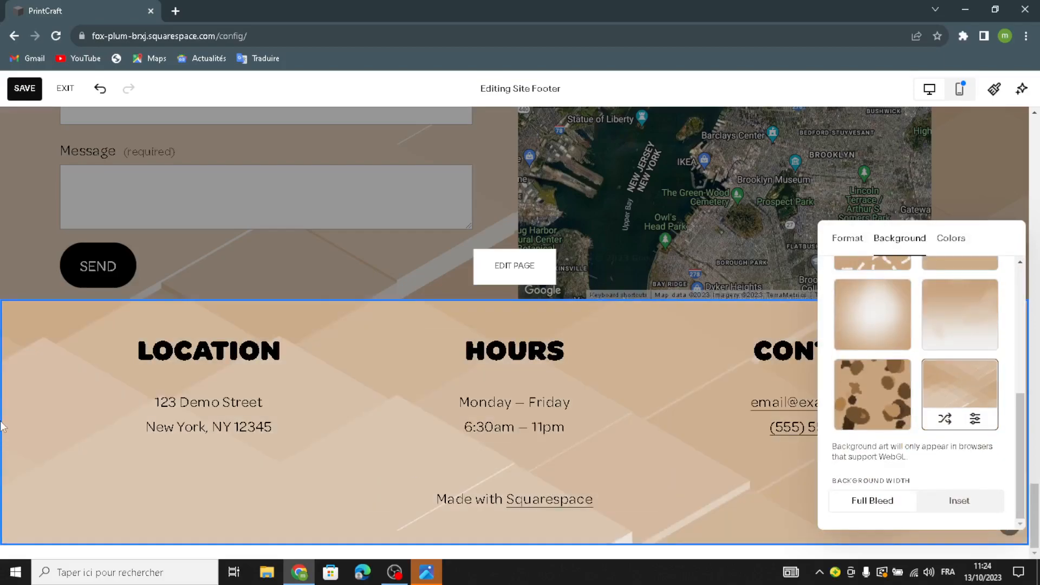
click(10, 416)
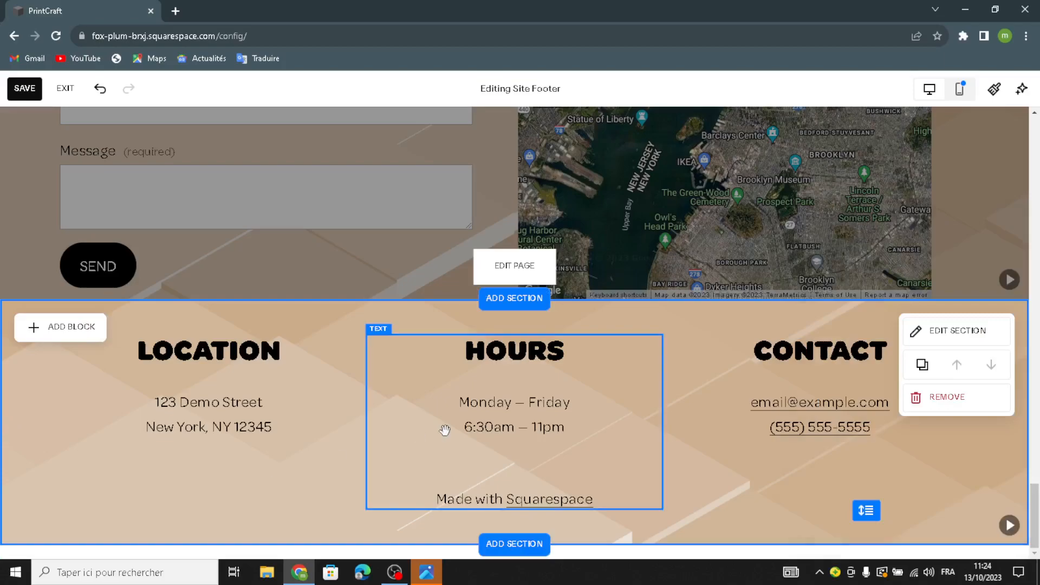
- Return to editing the page and review the whole homepage from the welcome banner to the footer for consistent backgrounds
scroll(444, 430, up, 10)
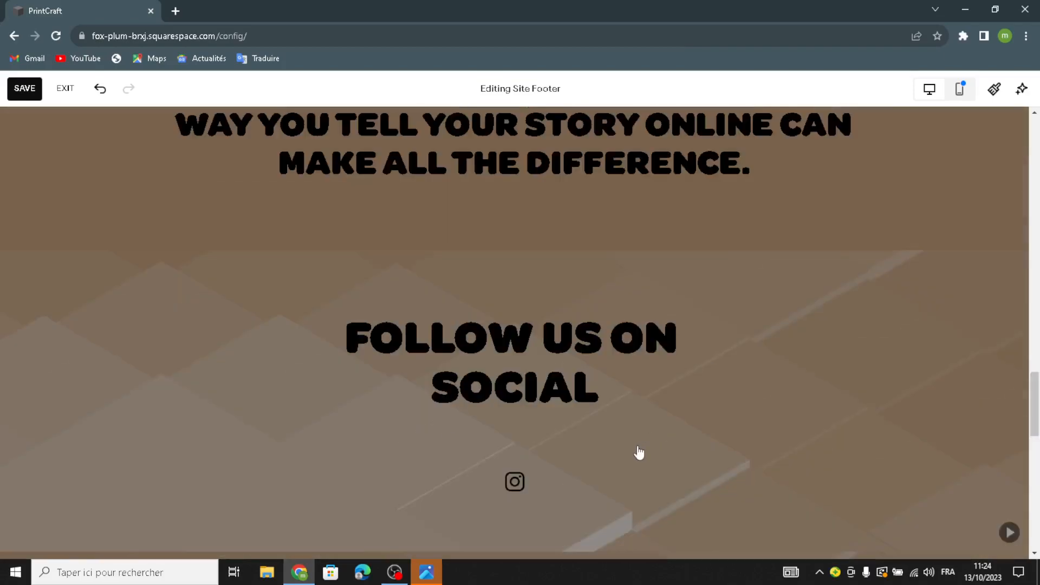
click(639, 452)
scroll(581, 446, down, 12)
scroll(580, 446, up, 7)
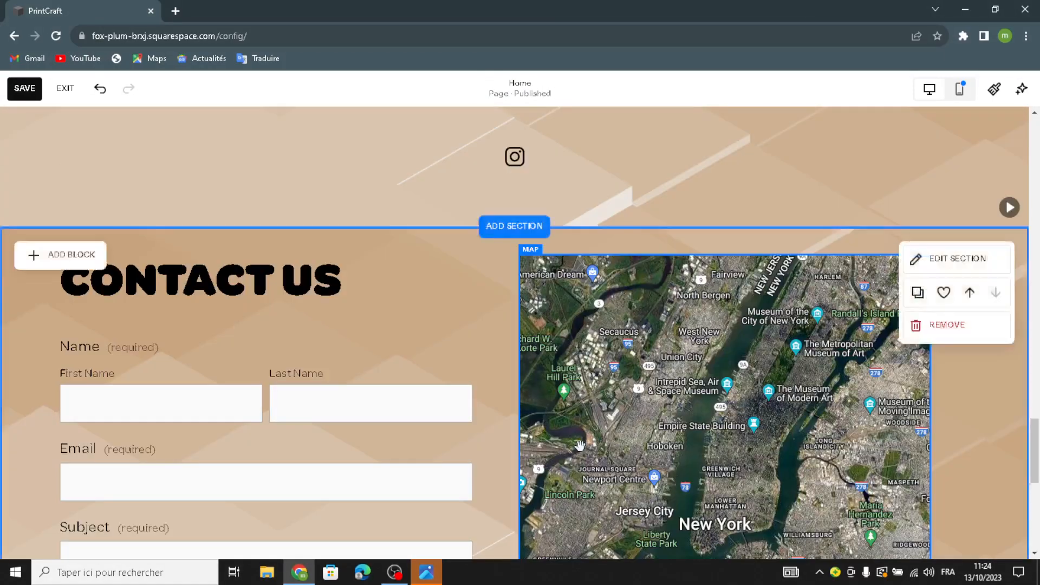
scroll(580, 446, up, 15)
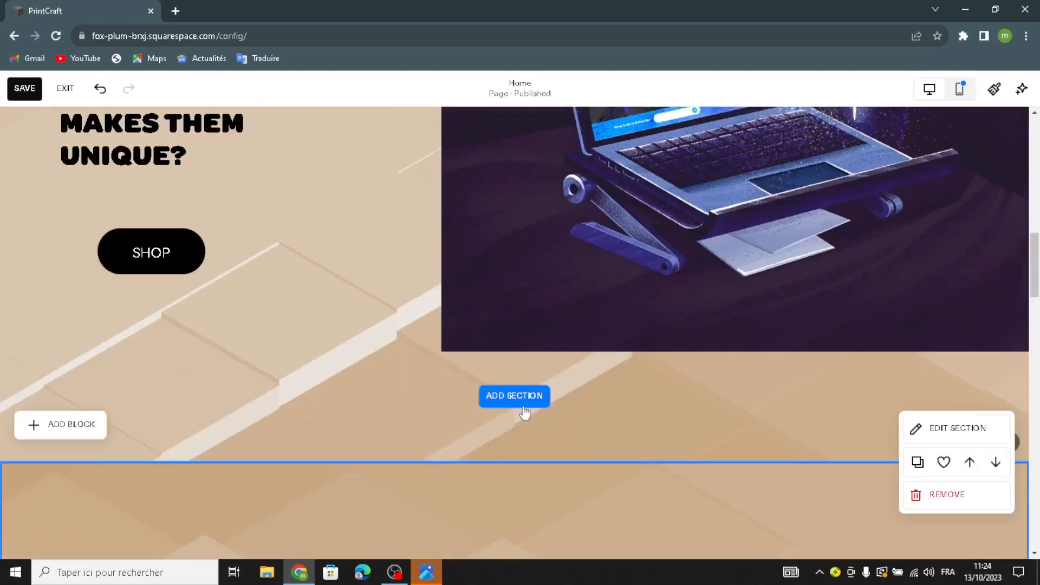
scroll(523, 412, up, 10)
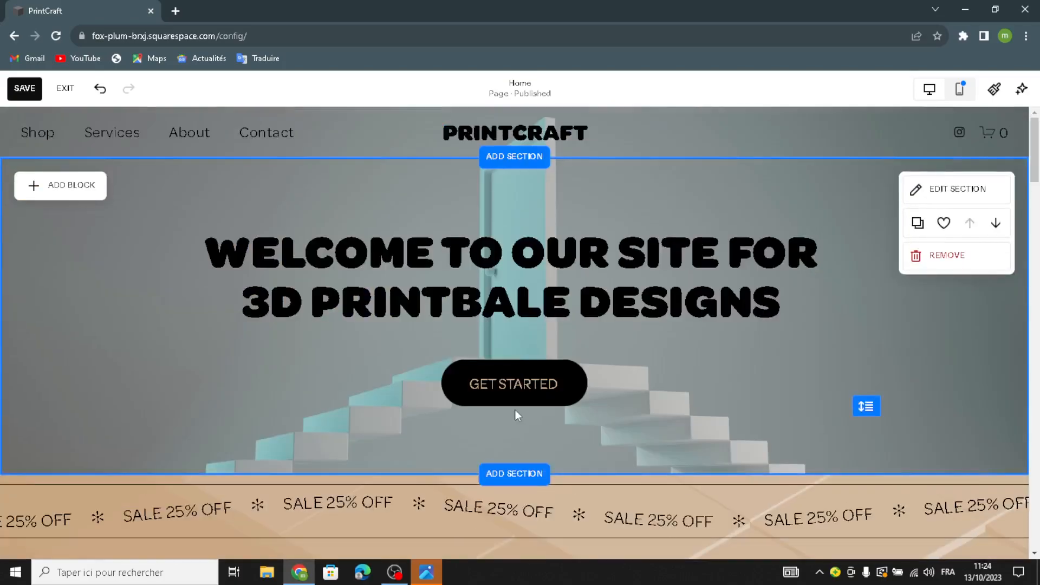
scroll(507, 436, down, 12)
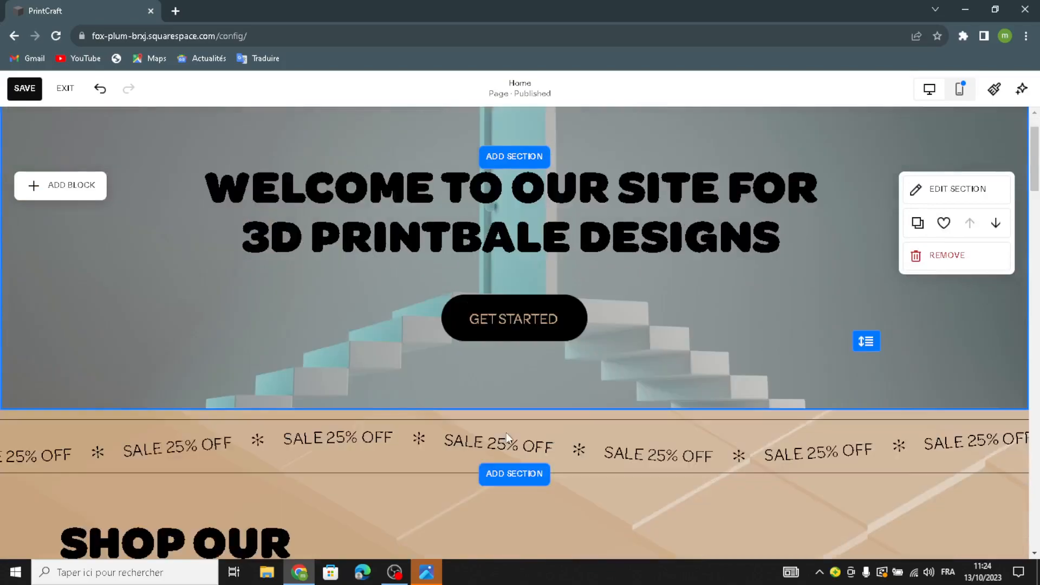
scroll(505, 433, down, 15)
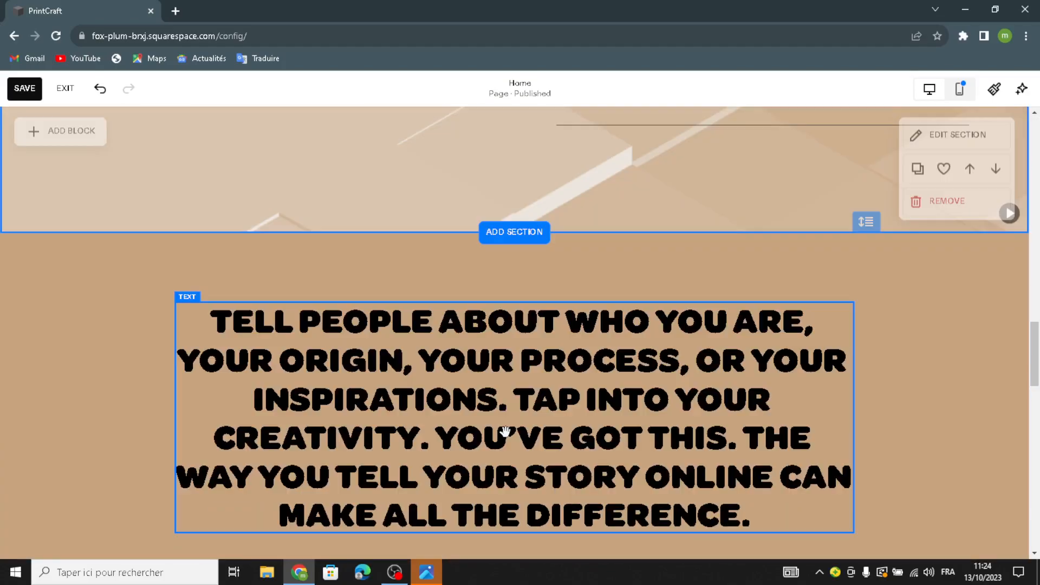
scroll(506, 438, down, 6)
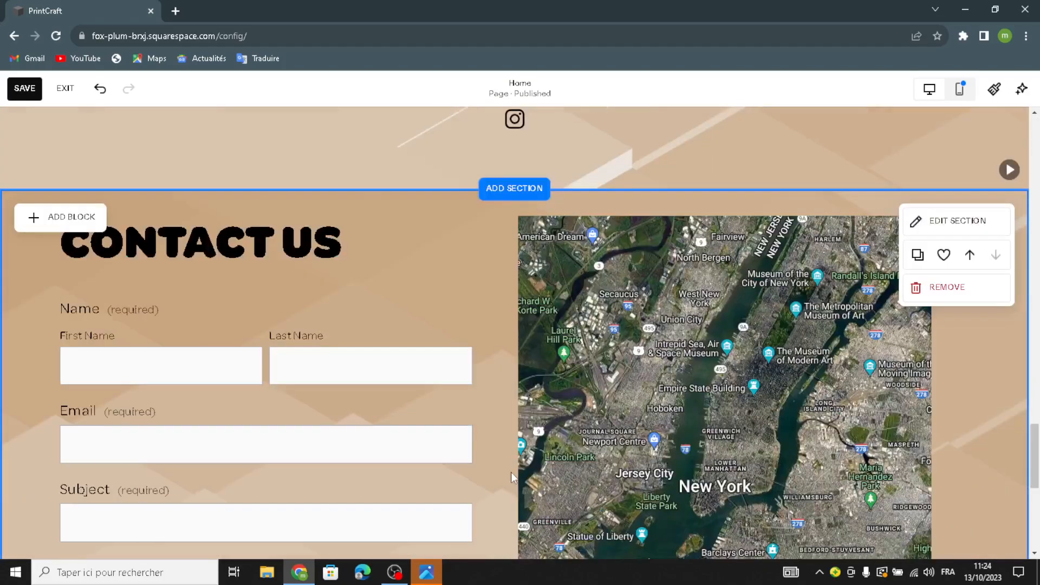
scroll(511, 472, up, 8)
scroll(511, 472, down, 8)
scroll(512, 473, down, 8)
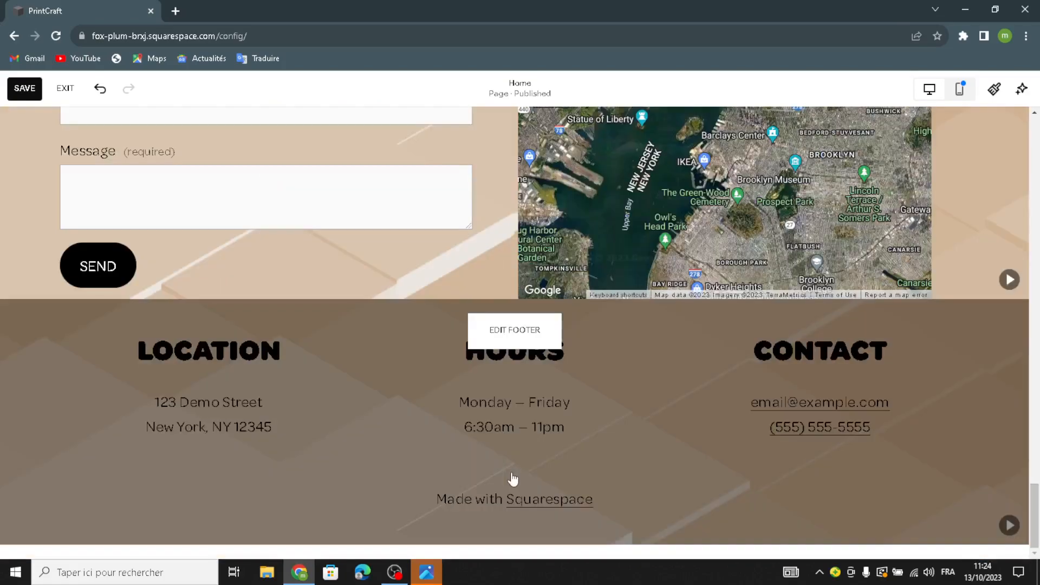